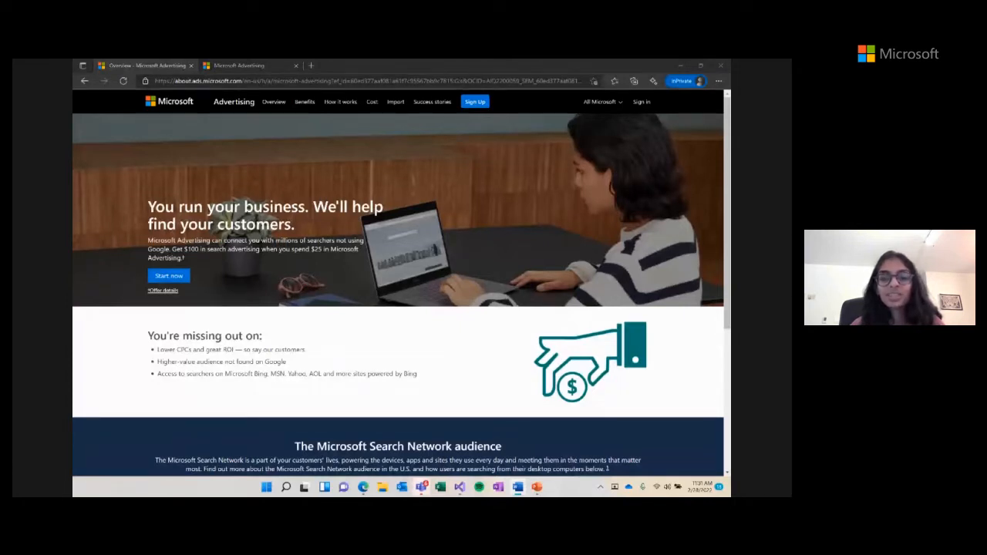
- Switch to the second browser tab showing the Microsoft Advertising Overview dashboard
left_click(239, 66)
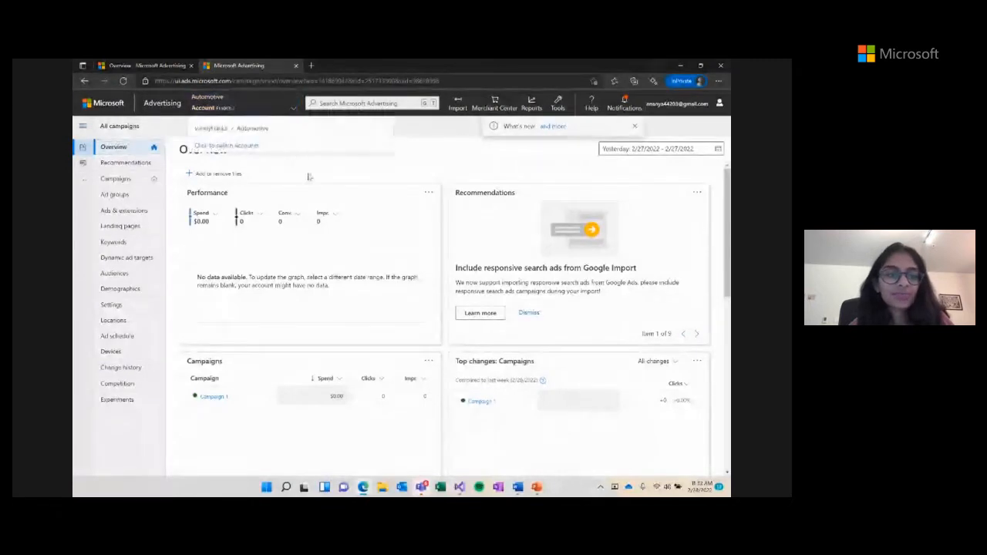
- Go to the Campaigns list and start creating a new campaign
left_click(122, 184)
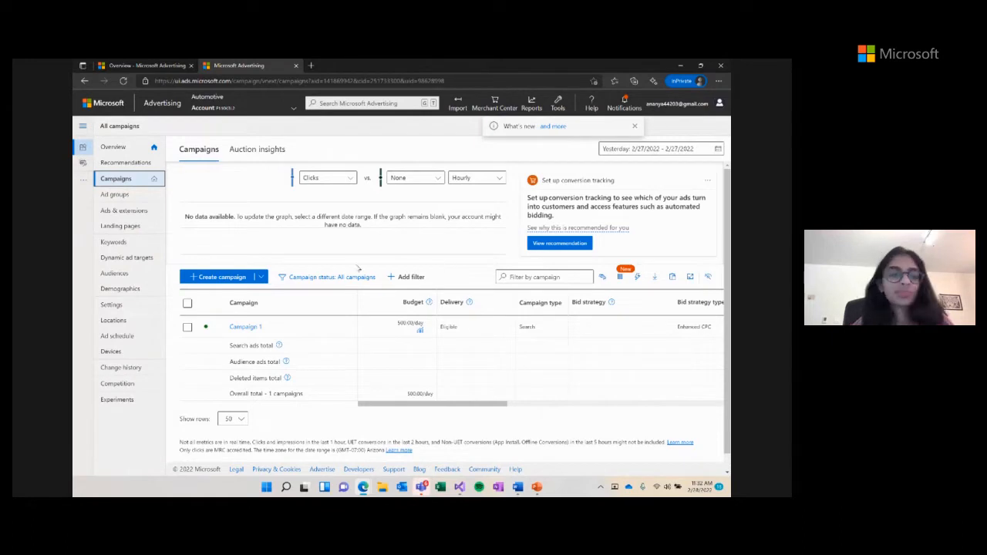
left_click(223, 278)
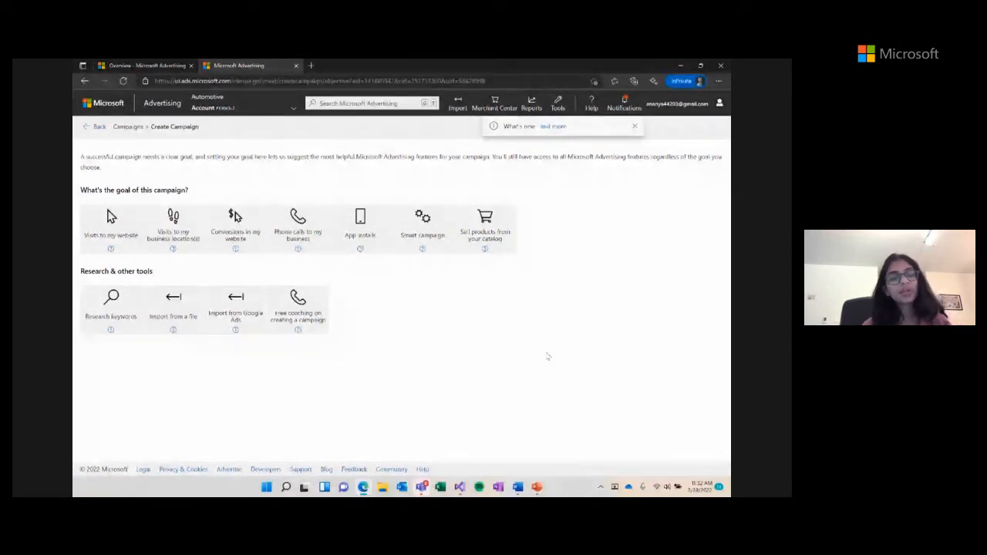
- Pick 'Conversions in my website' as the goal with Search ads, then continue
left_click(236, 224)
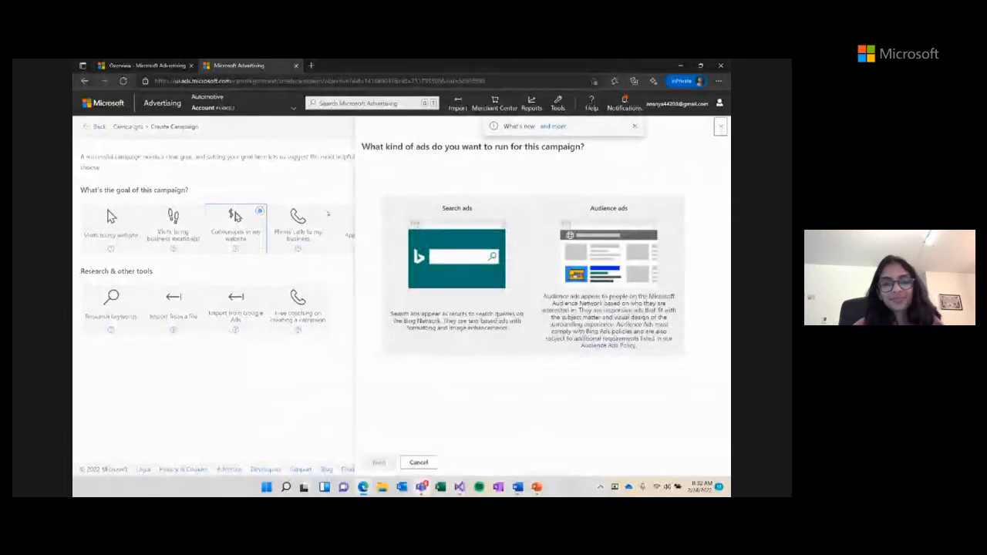
left_click(472, 225)
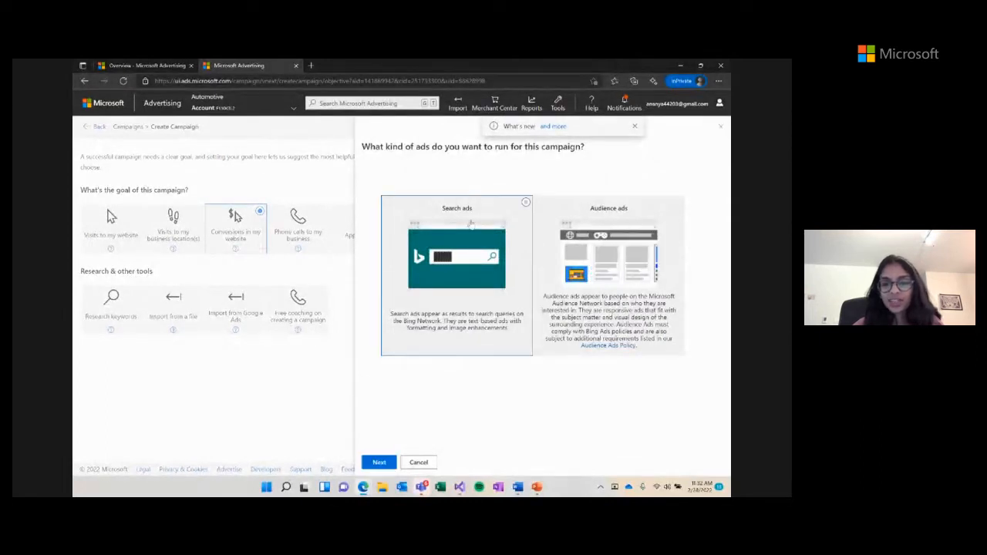
left_click(382, 464)
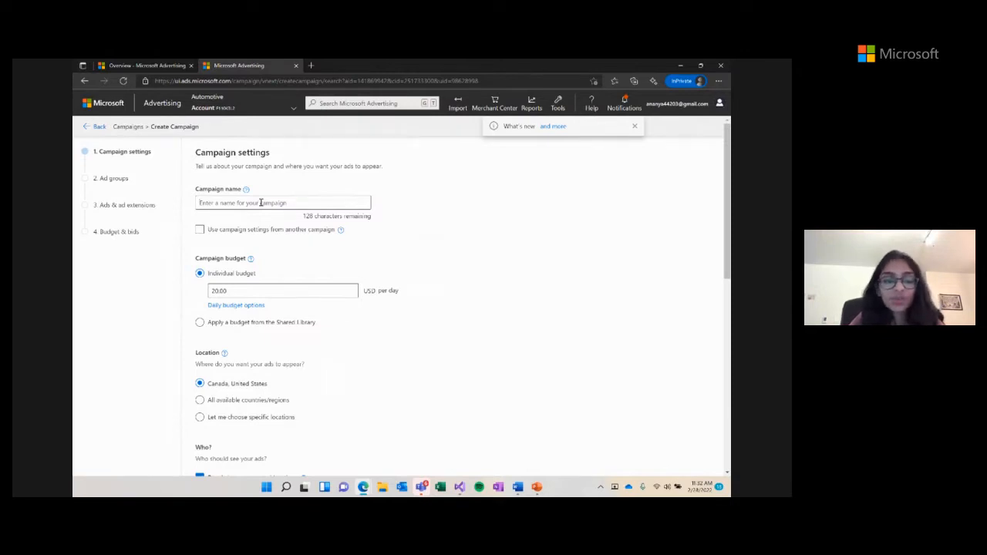
- Enter 'Automotive' as the campaign name and replace the 20.00 budget with 500 USD daily
type("A")
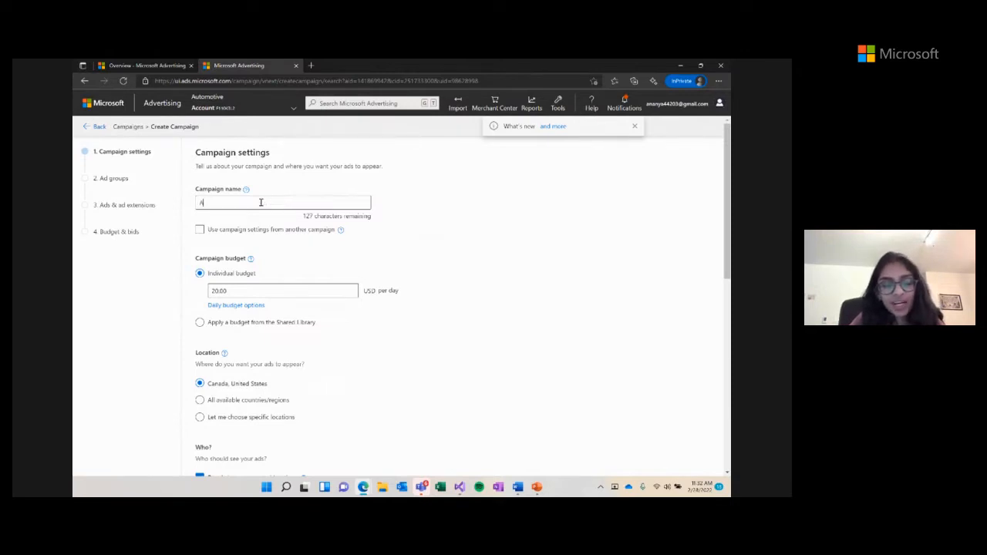
type("utomotive")
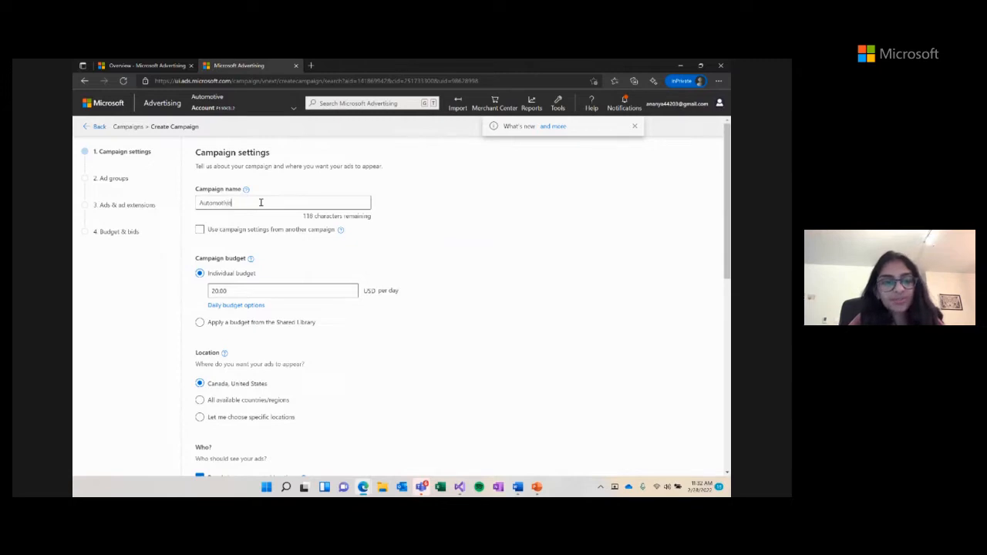
scroll(267, 249, "down", 1)
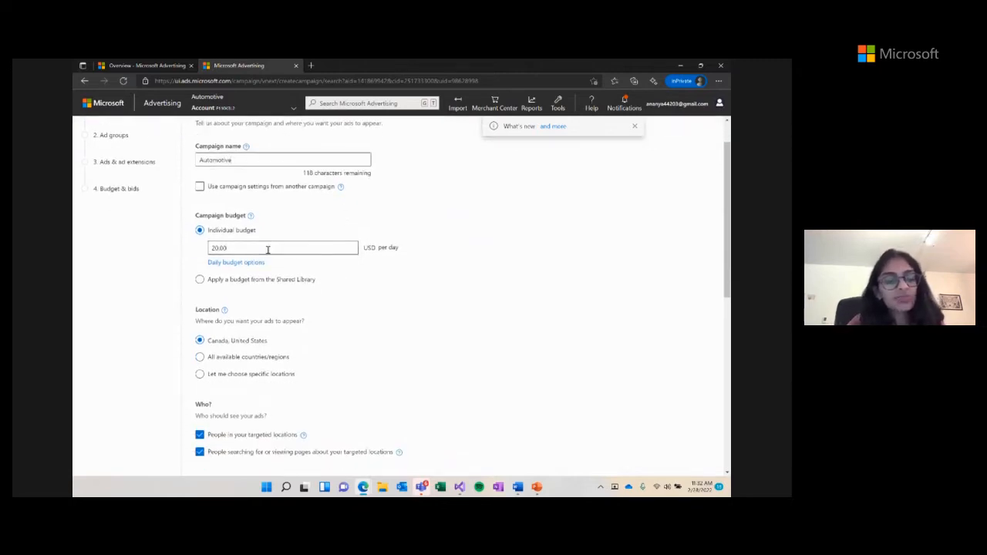
key("BackSpace")
key("BackSpace")
key("BackSpace")
key("BackSpace")
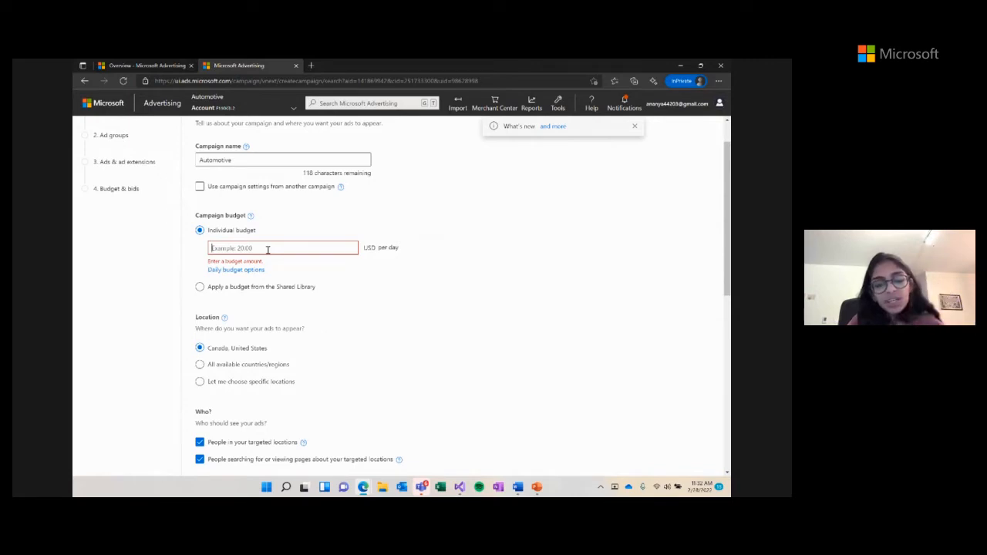
type("500")
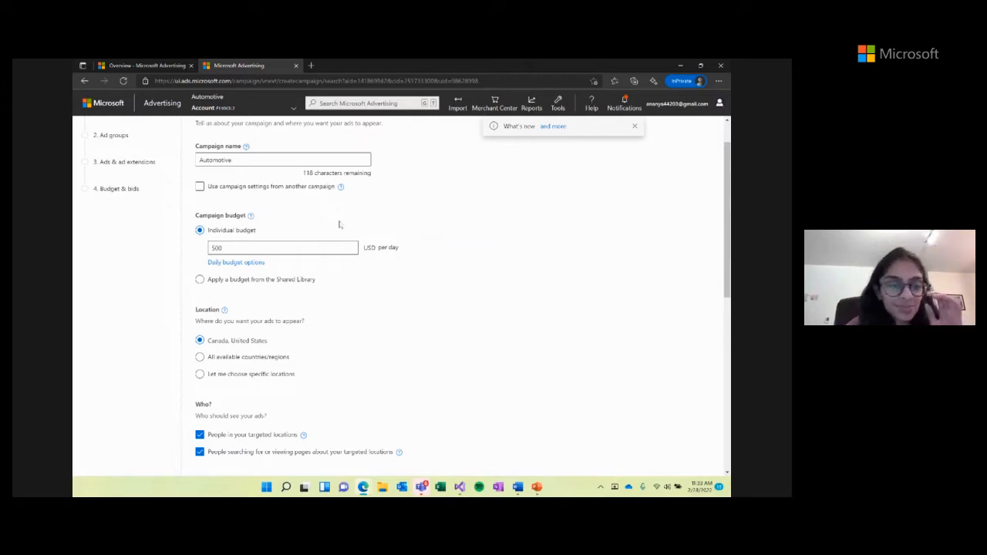
scroll(339, 224, "down", 2)
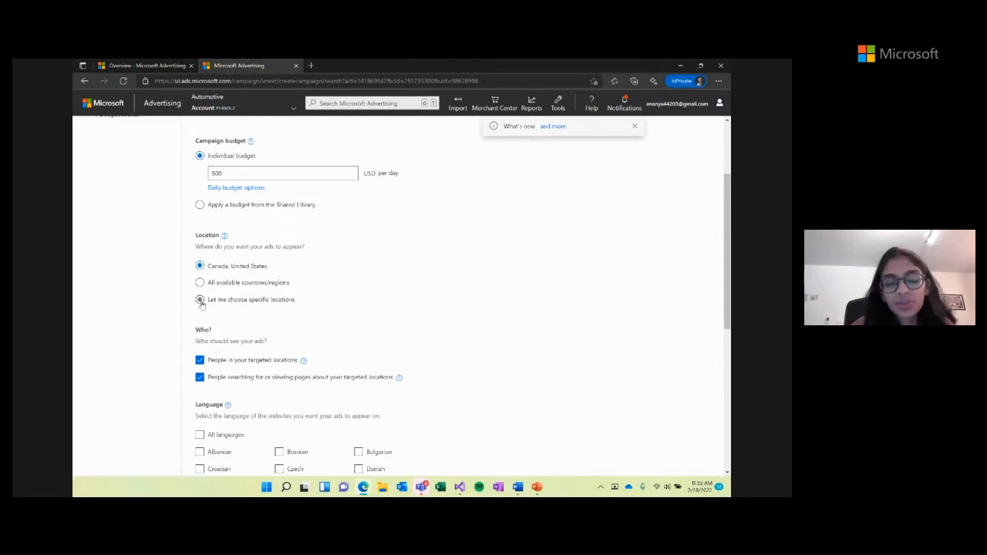
- Choose specific locations: target United States and exclude Florida
left_click(200, 299)
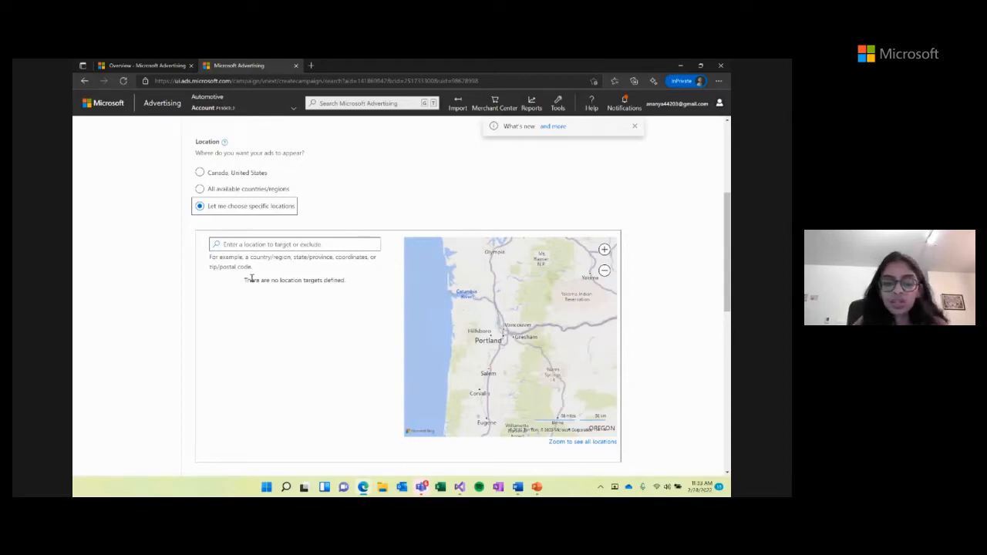
left_click(255, 246)
type("united states")
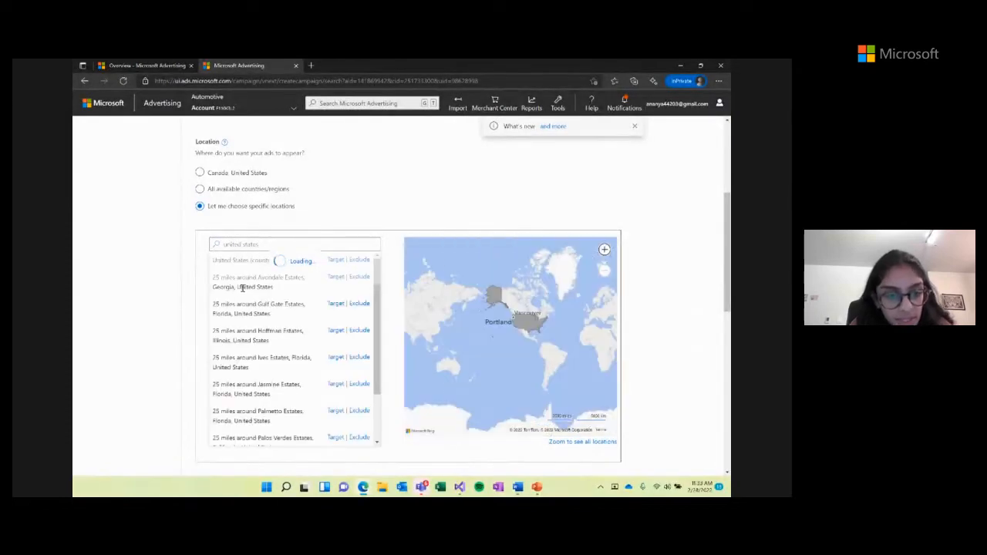
left_click(336, 260)
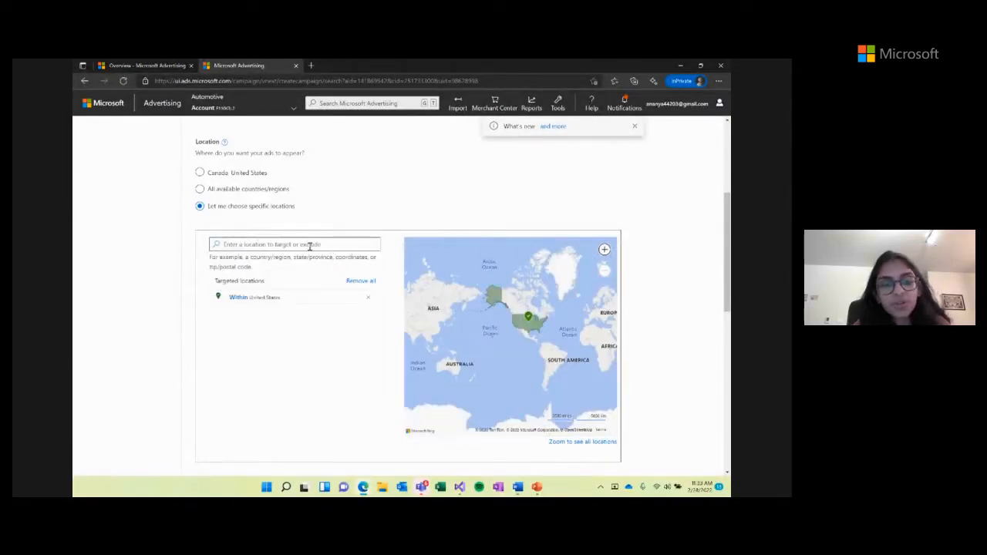
type("florida")
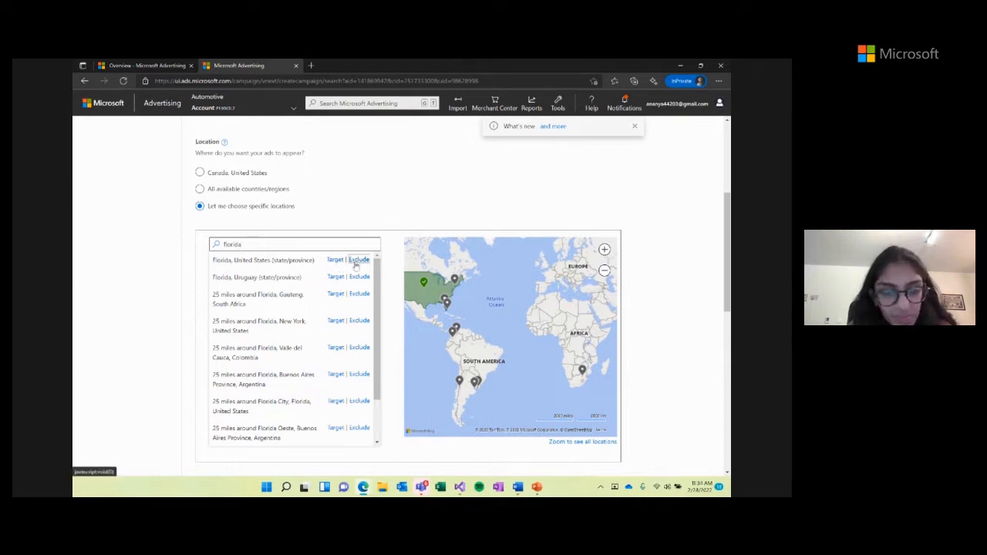
left_click(358, 260)
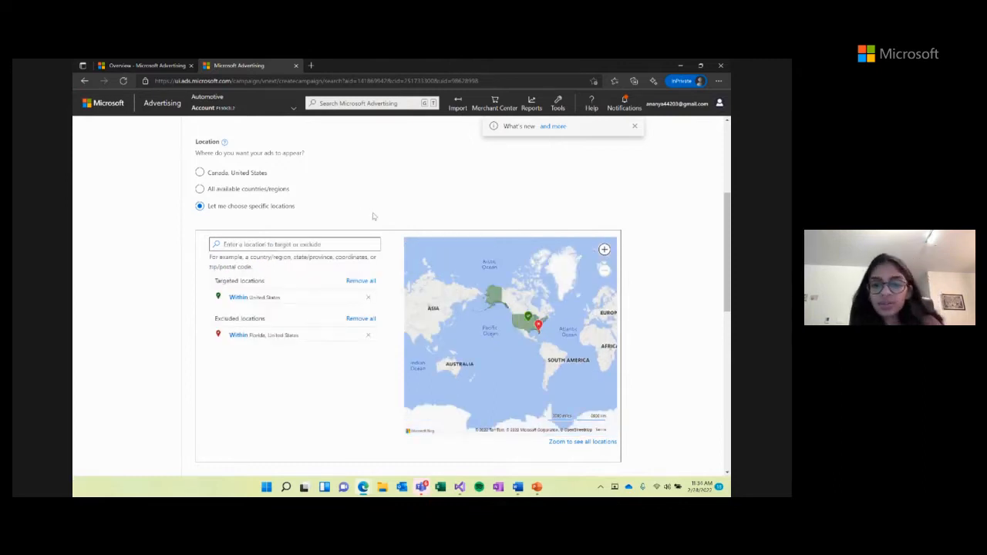
scroll(372, 217, "down", 3)
scroll(372, 217, "down", 6)
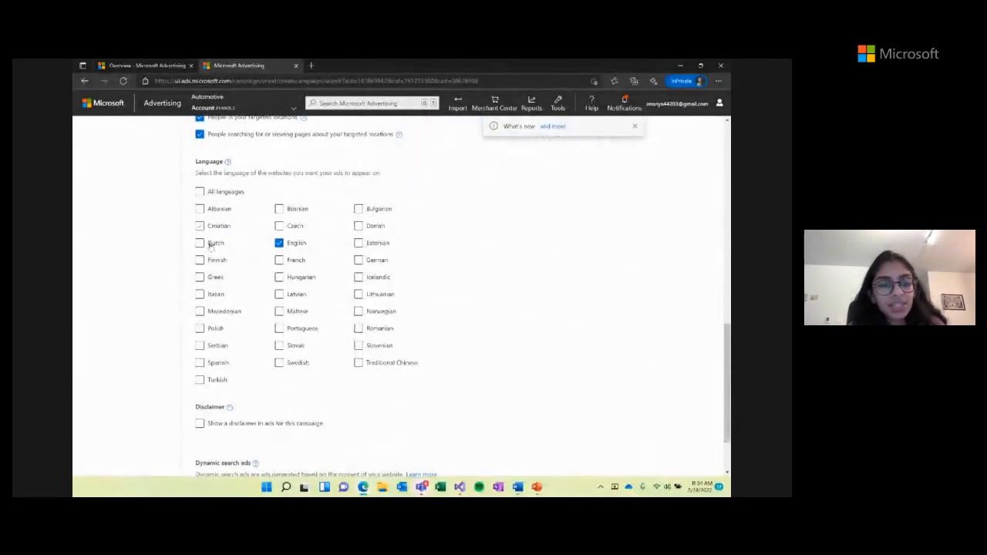
- Create a popup disclaimer named 'disclaimer 1' with text 'Terms and conditions apply'
scroll(410, 170, "up", 1)
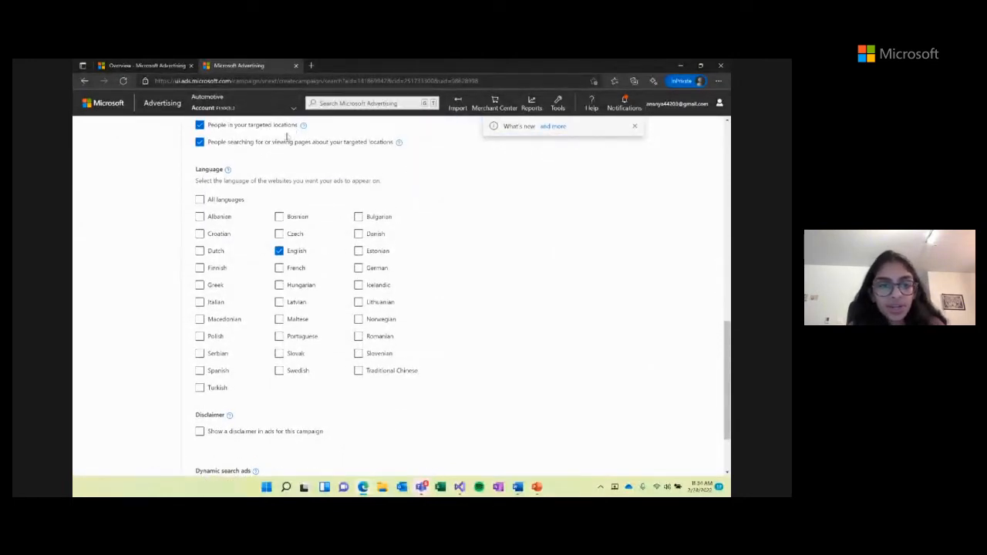
scroll(434, 224, "down", 2)
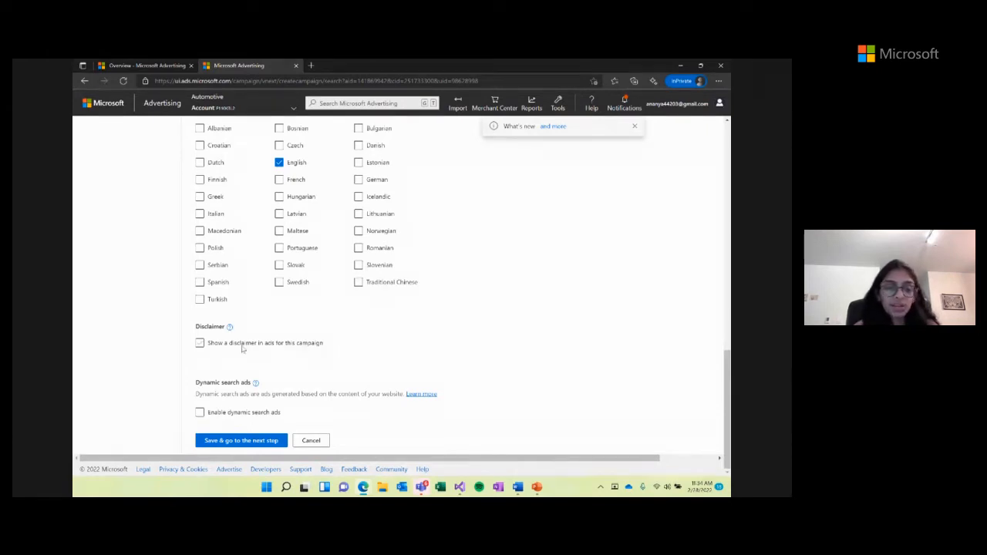
right_click(201, 344)
left_click(201, 344)
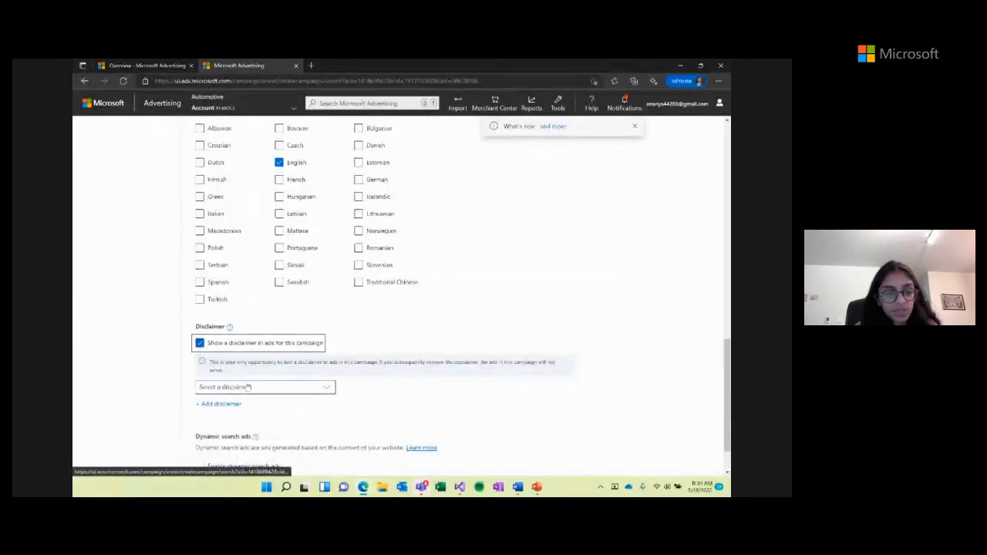
left_click(220, 404)
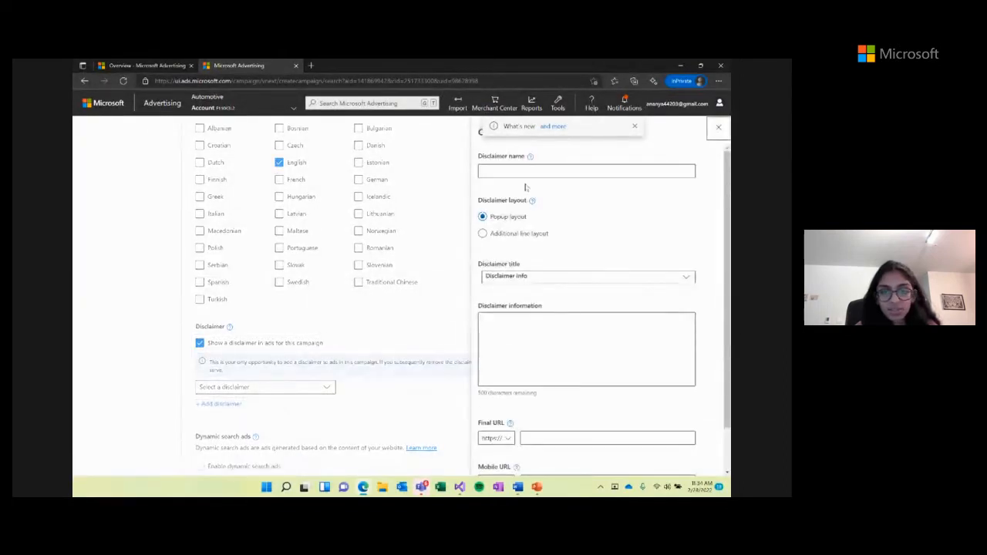
left_click(519, 167)
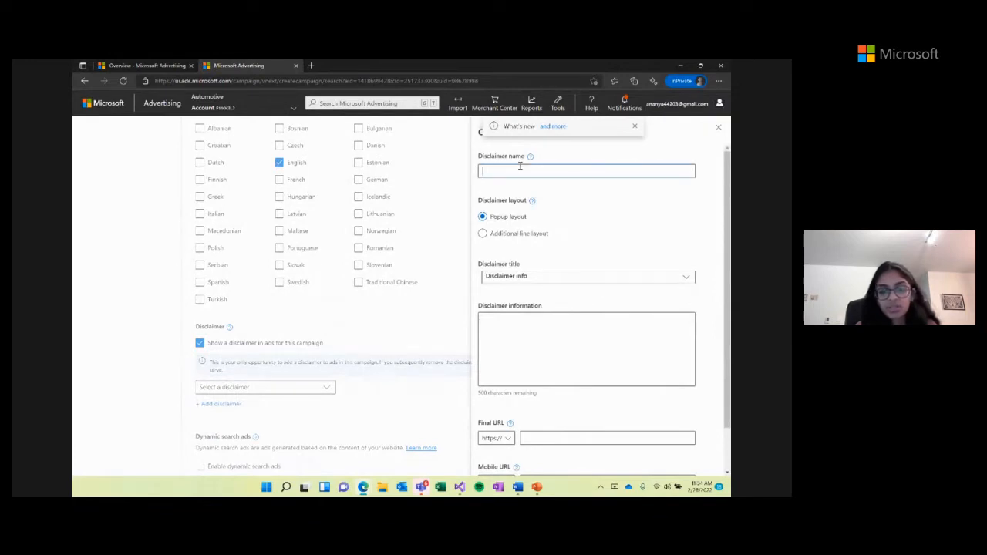
type("disclaimer 1")
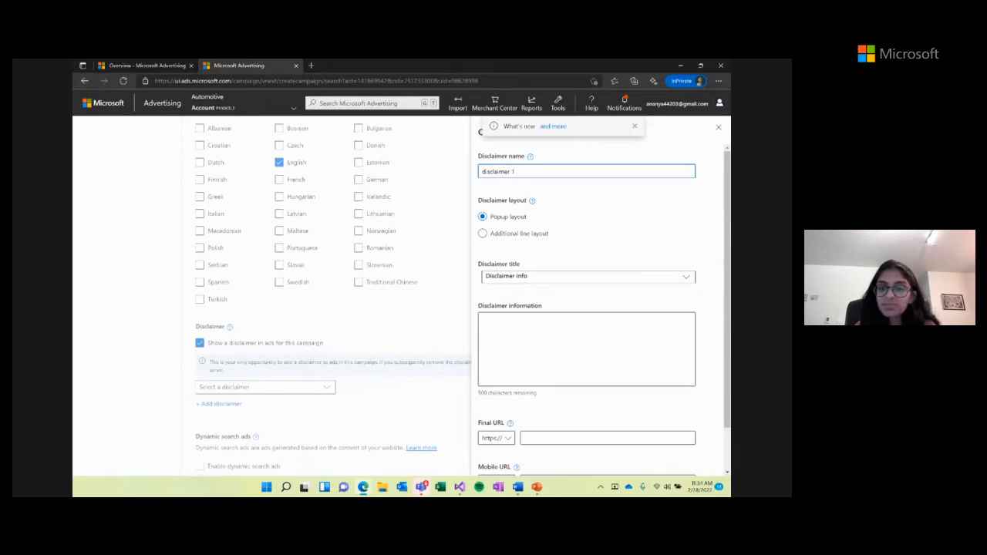
left_click(518, 321)
scroll(518, 321, "down", 1)
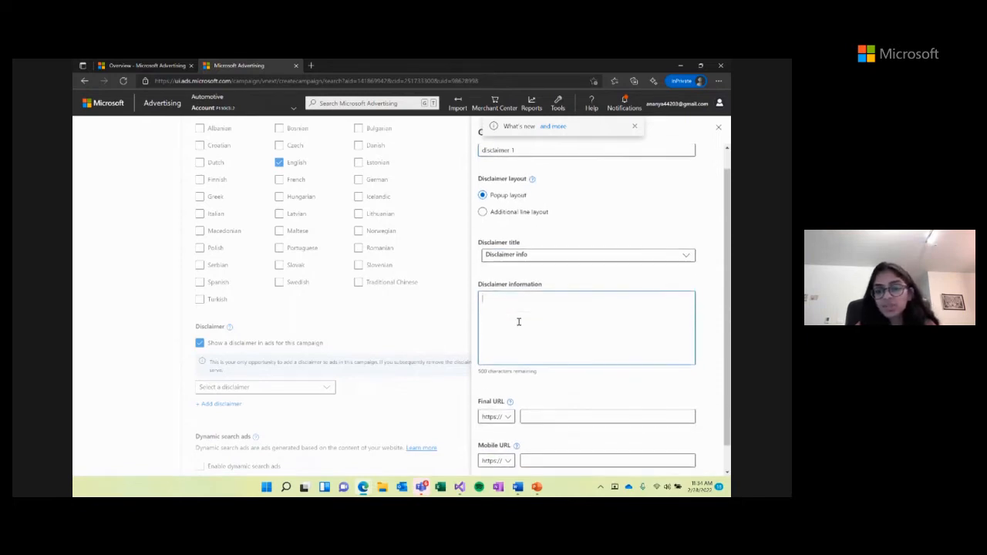
type("Terms")
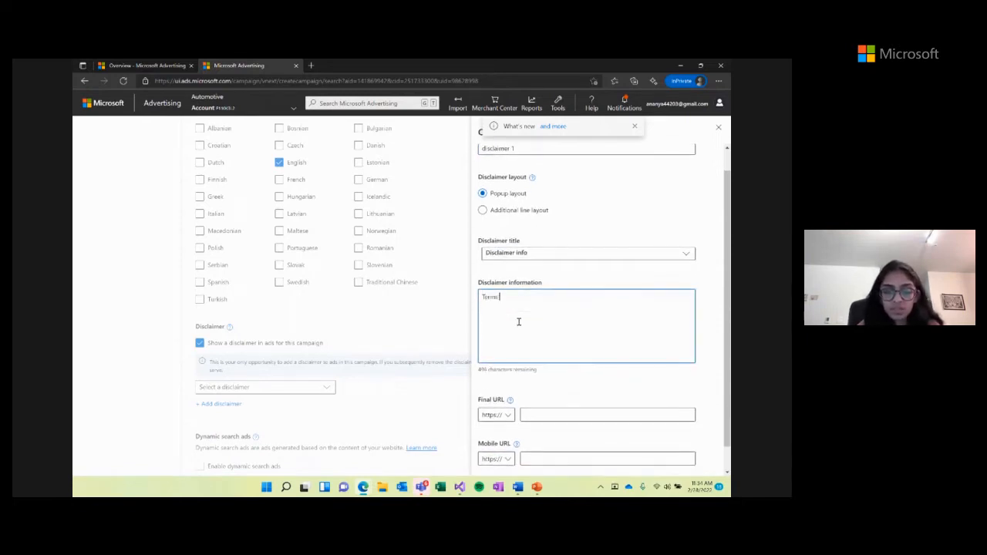
type(" and conditions apply")
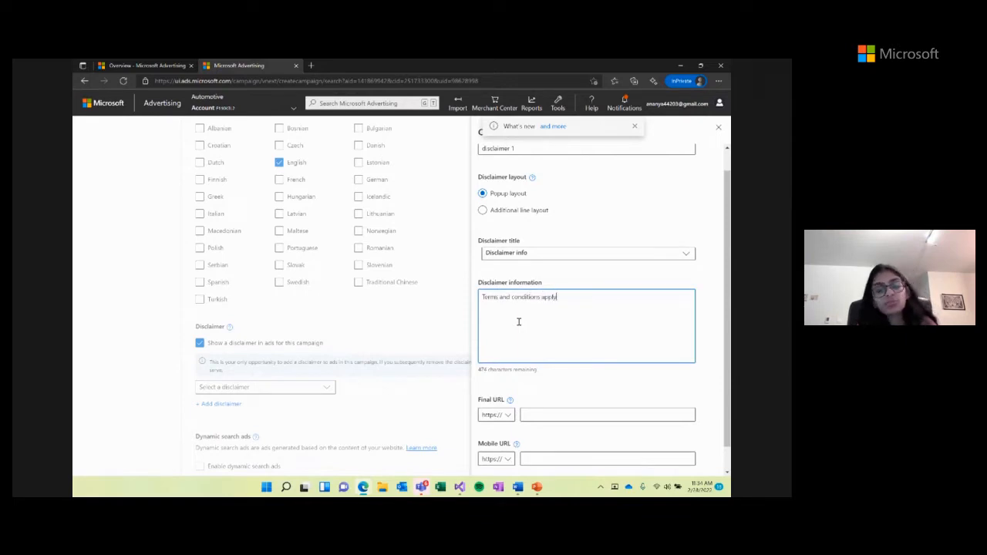
scroll(518, 321, "down", 1)
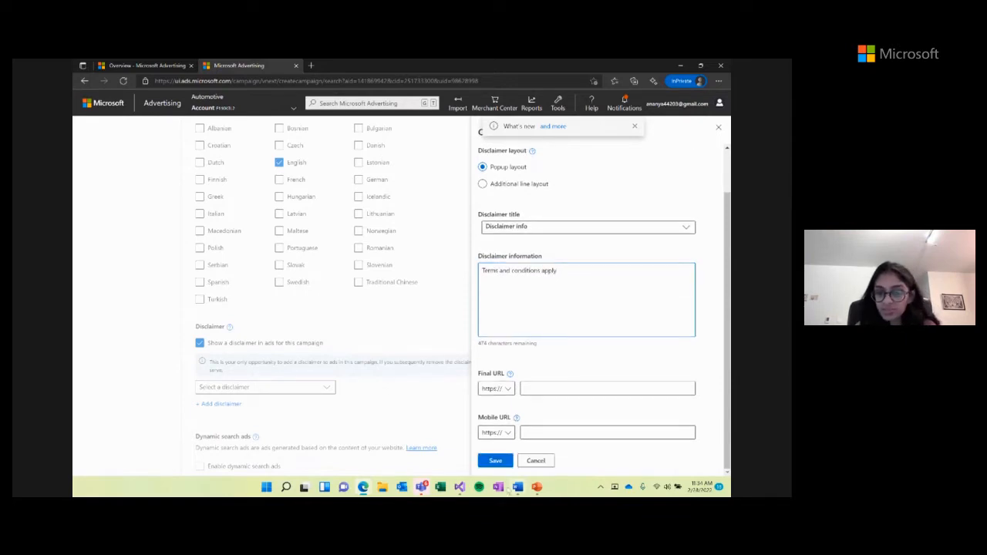
left_click(495, 460)
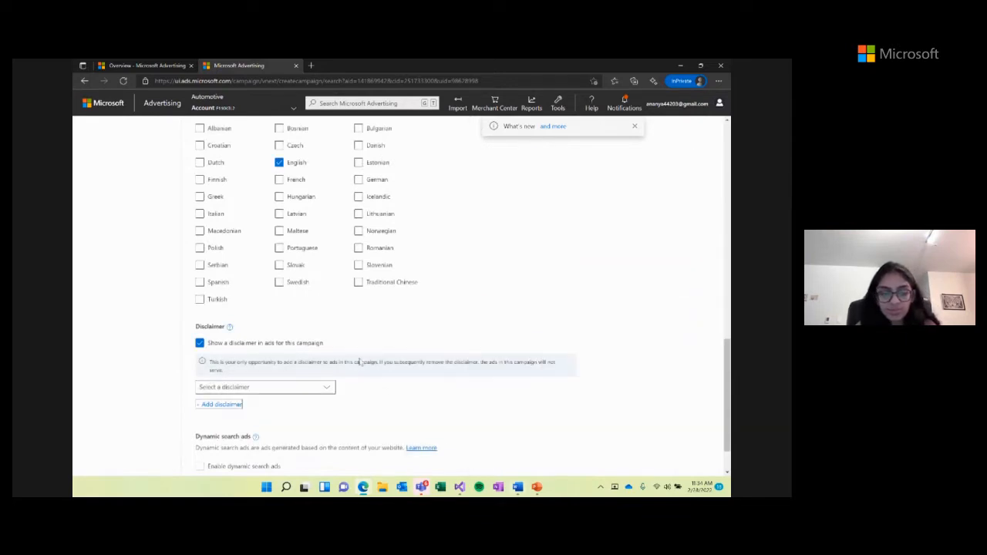
- Select 'disclaimer 1' for the campaign and save, moving to the Ad groups step
scroll(339, 402, "down", 1)
left_click(325, 363)
left_click(249, 405)
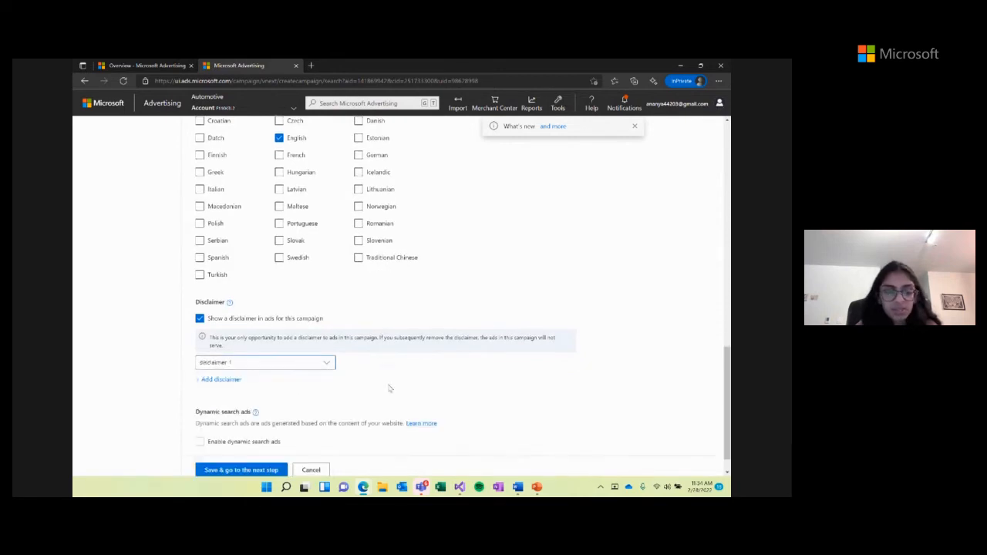
scroll(389, 388, "down", 1)
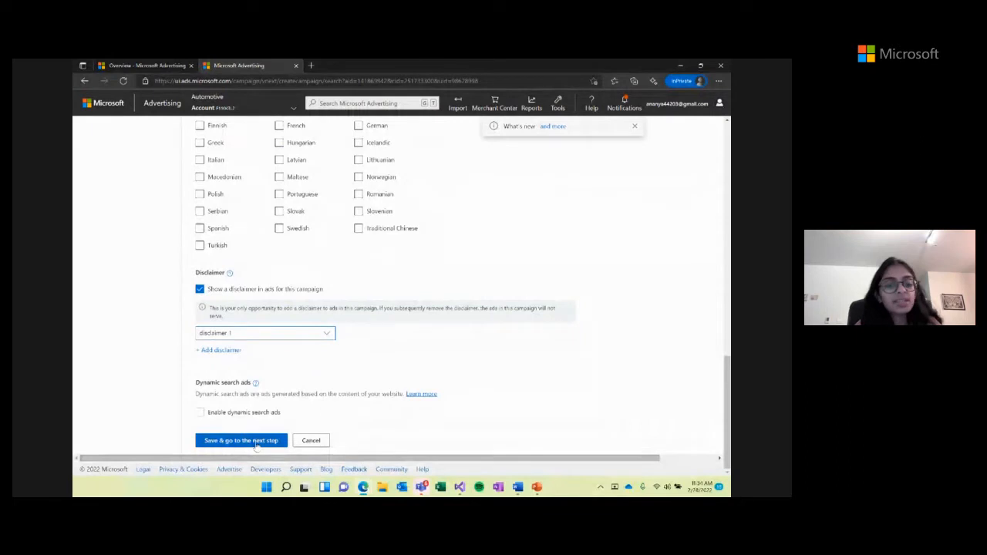
left_click(246, 441)
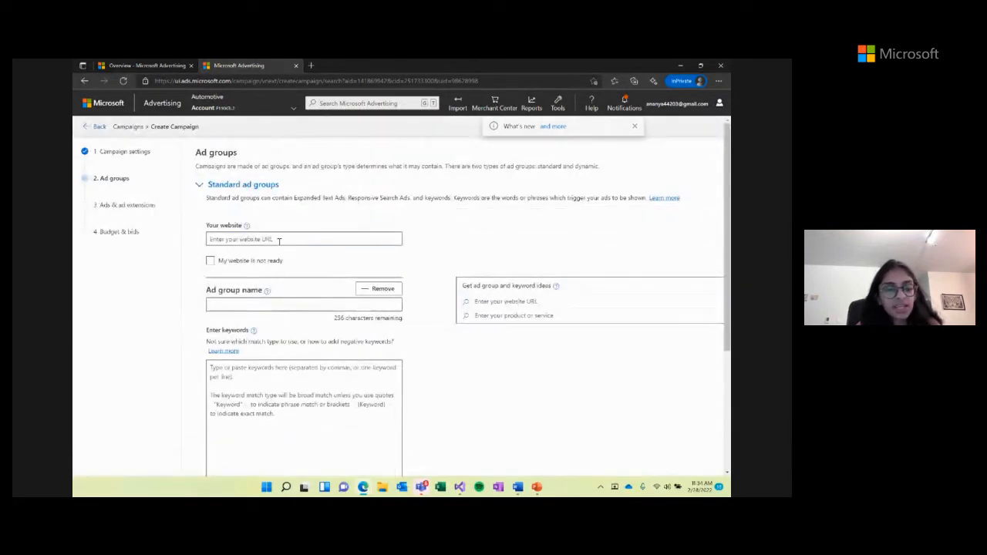
type("www")
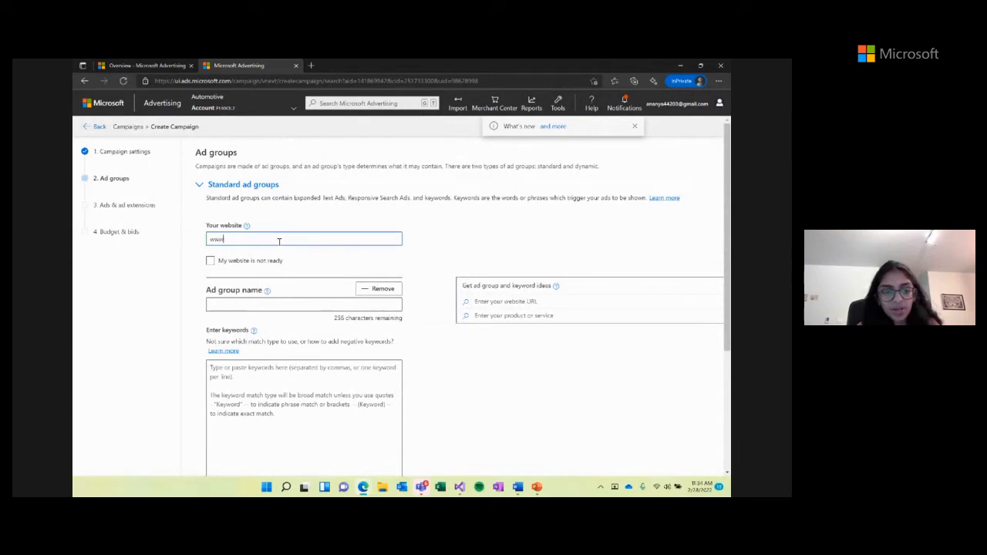
type(".contoso.com")
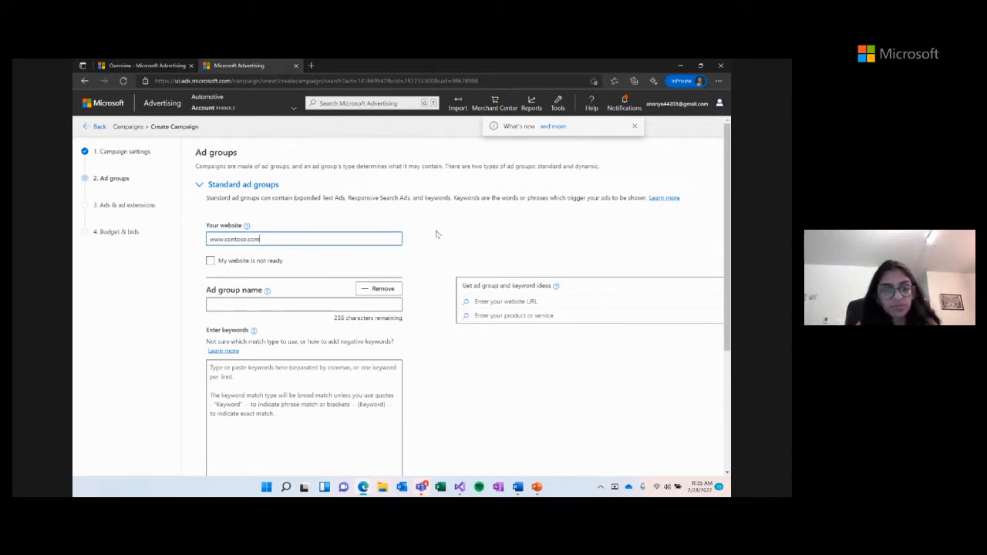
left_click(257, 302)
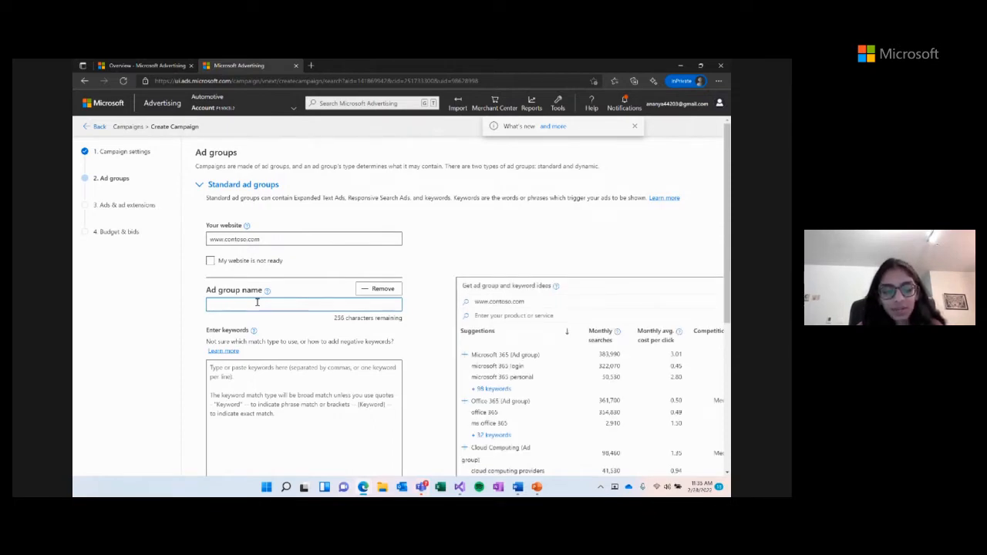
type("Autos")
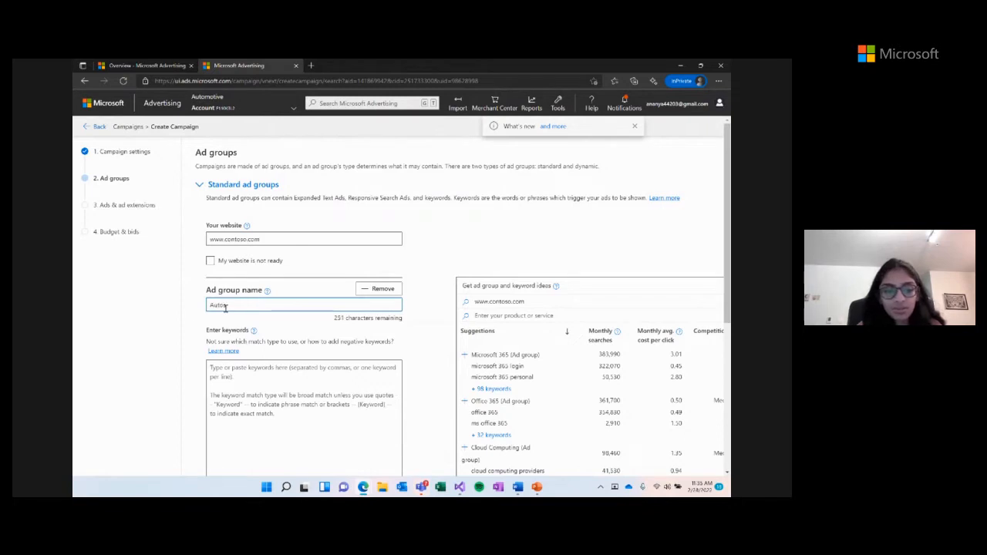
scroll(182, 318, "down", 2)
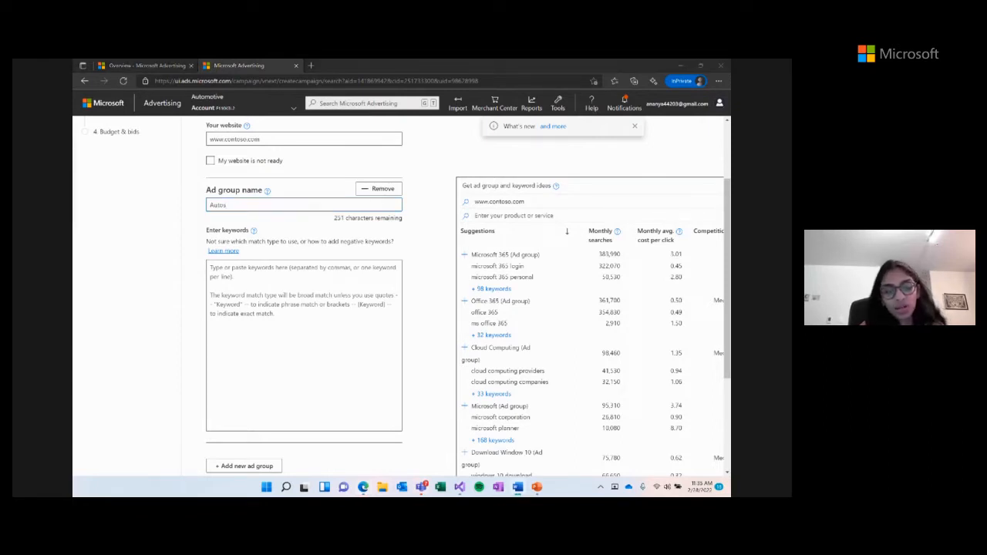
- Paste the keyword EMBD_Autos_Dest:ALL_Category:ALL into the Autos ad group and save it
left_click(252, 287)
type("EMBD_Autos_DestAll_Category:All")
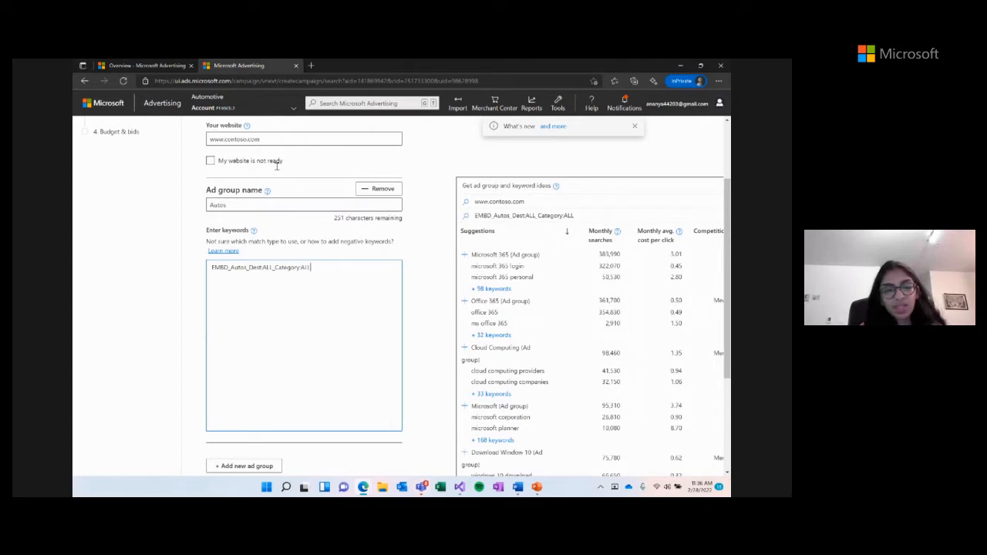
scroll(347, 250, "down", 3)
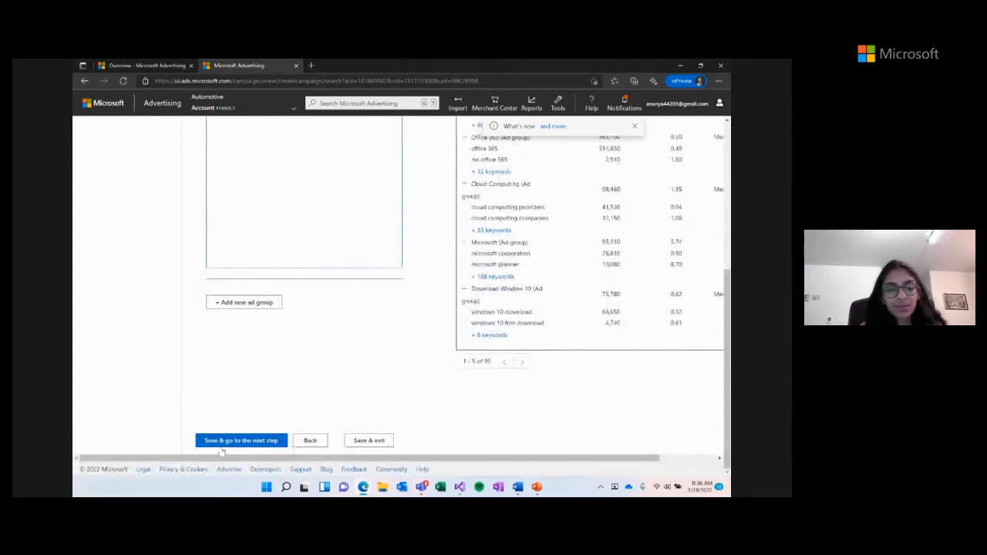
left_click(221, 442)
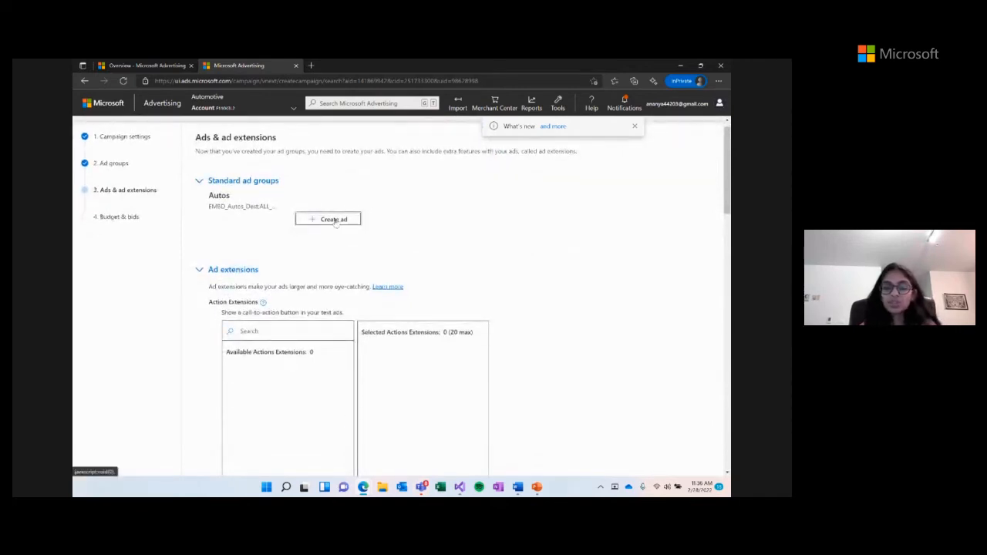
left_click(335, 220)
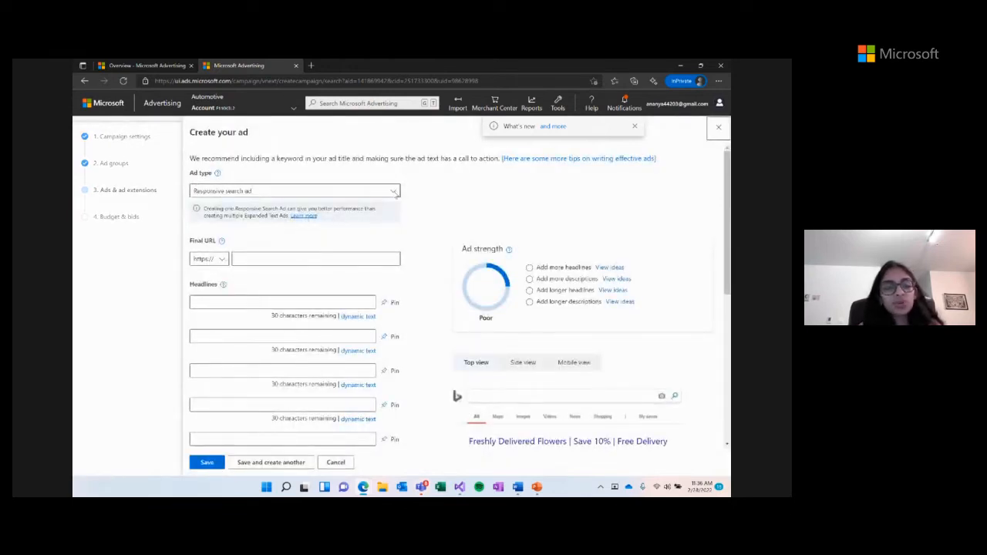
left_click(394, 191)
left_click(368, 212)
left_click(366, 236)
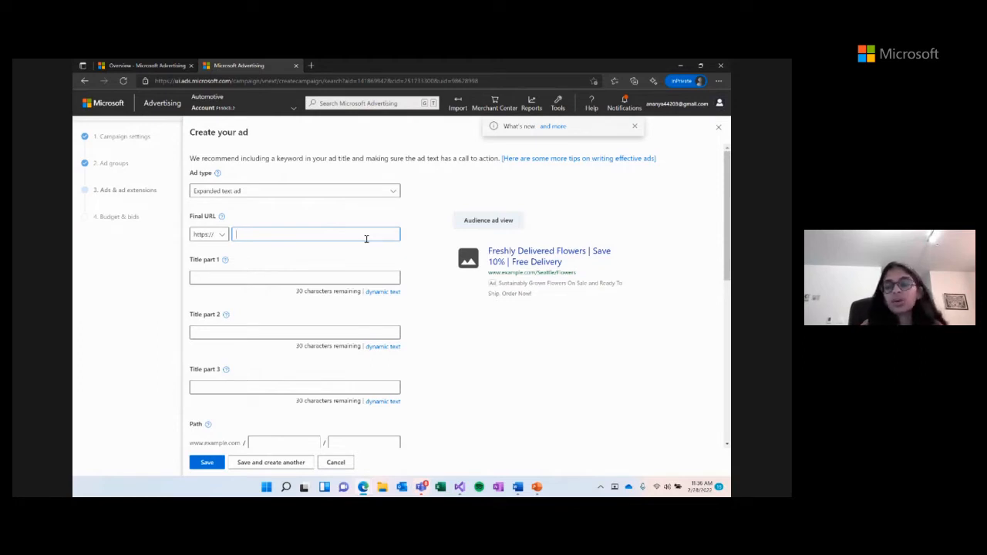
type("www.")
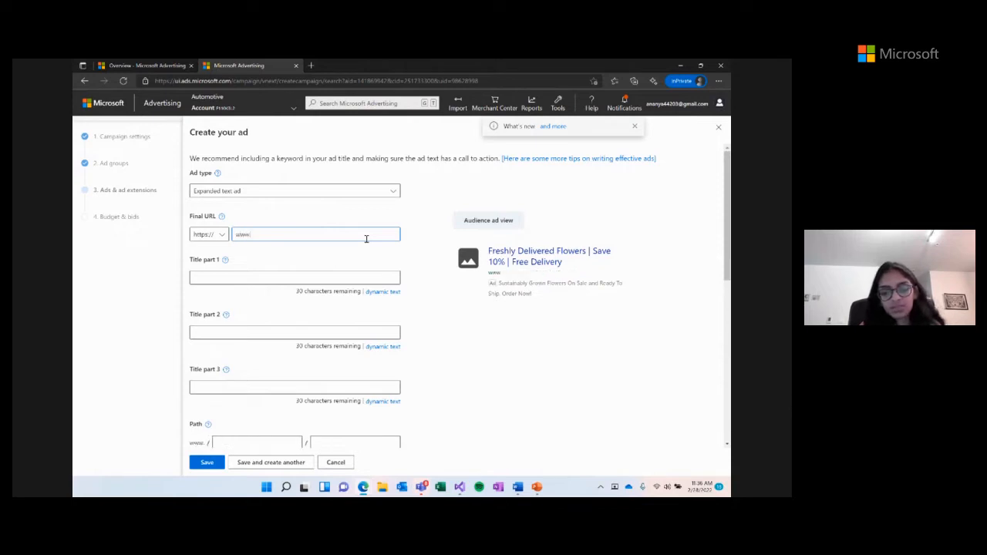
type("contoso.com")
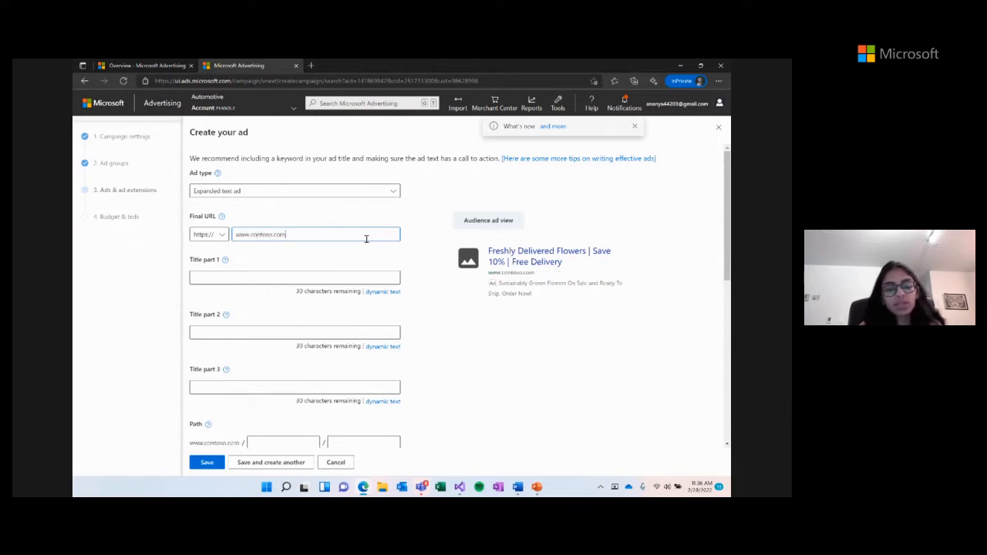
- Fill all three ad title parts with 'test'
left_click(257, 274)
scroll(258, 273, "down", 1)
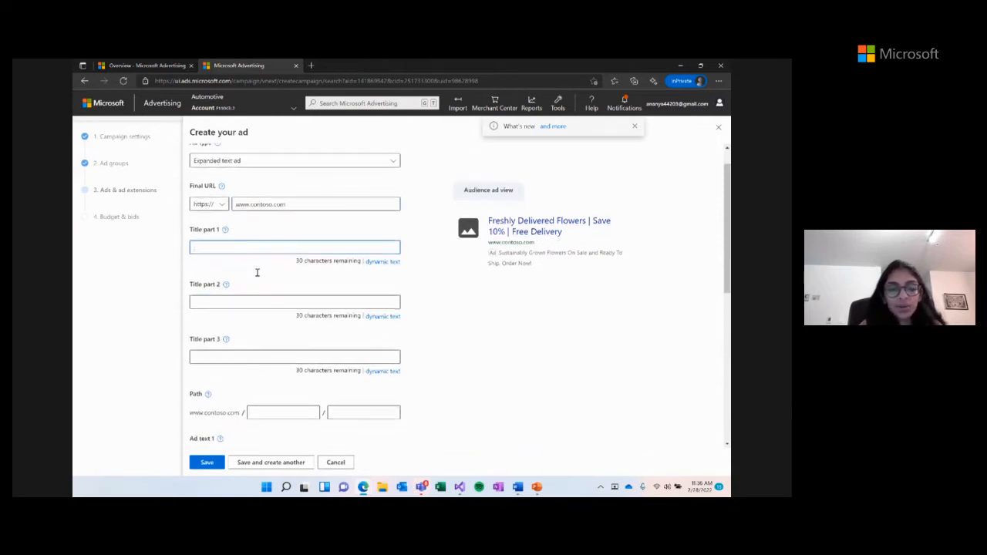
type("test")
left_click(213, 301)
type("test")
left_click(204, 355)
type("test")
- Enter 'test' as both ad texts and save the expanded text ad
scroll(205, 357, "down", 5)
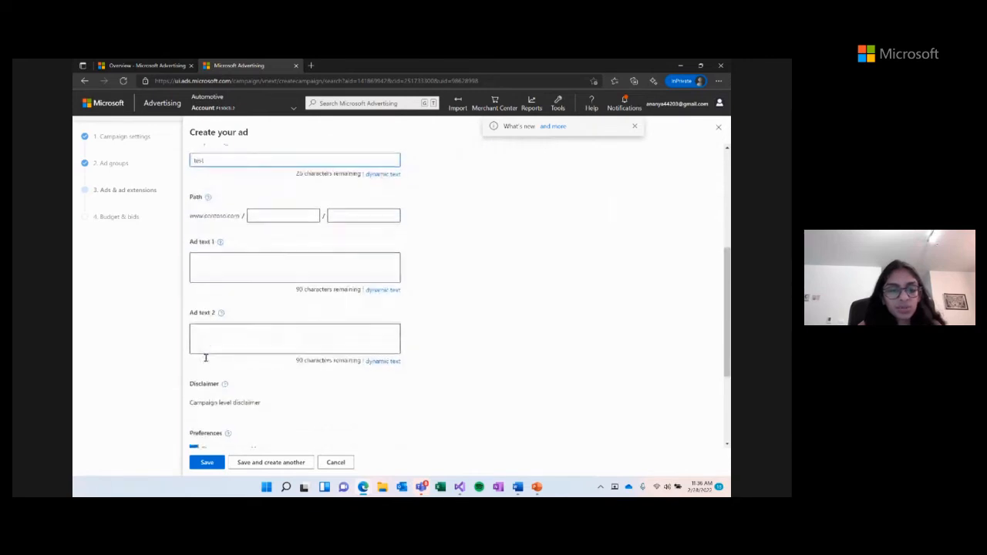
type("test")
left_click(207, 344)
type("test")
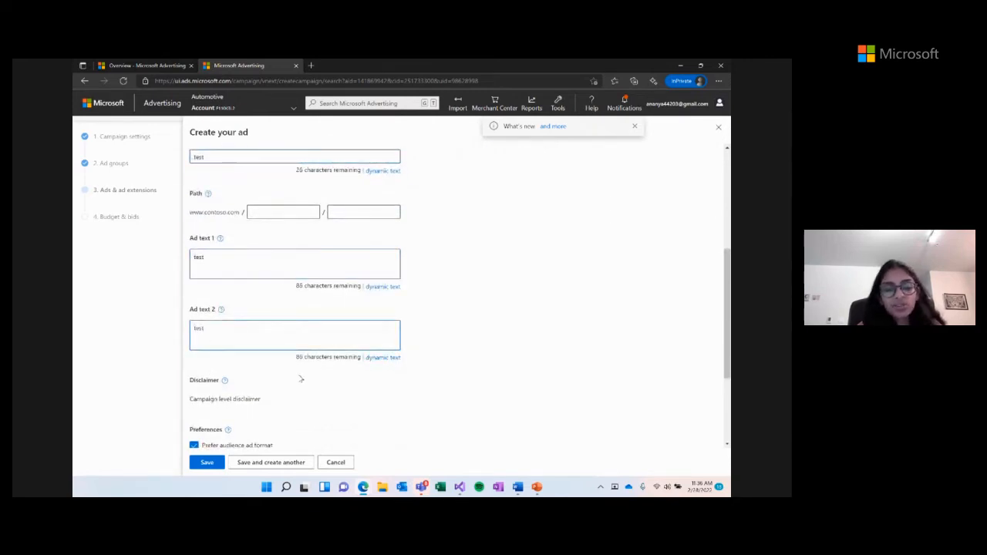
scroll(300, 379, "down", 3)
scroll(301, 379, "down", 1)
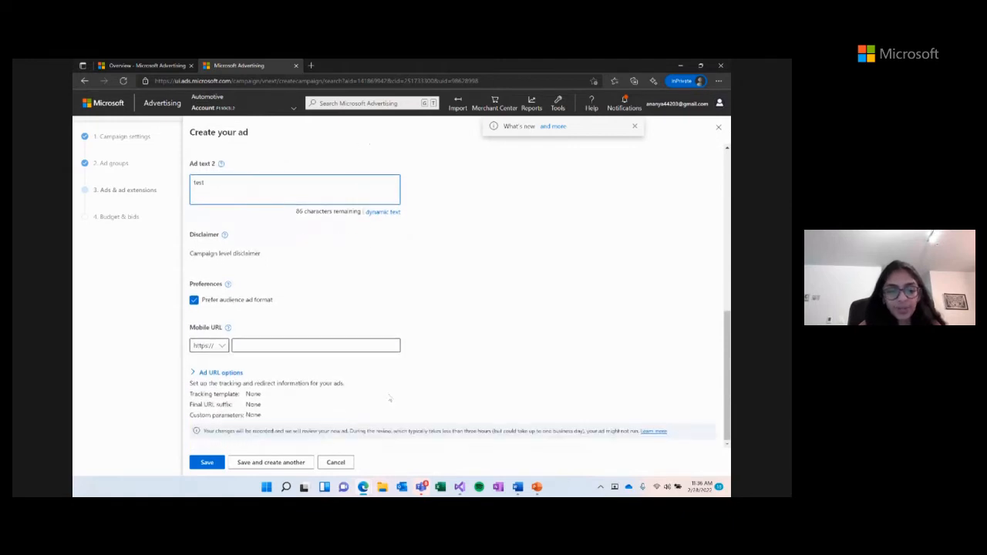
left_click(207, 462)
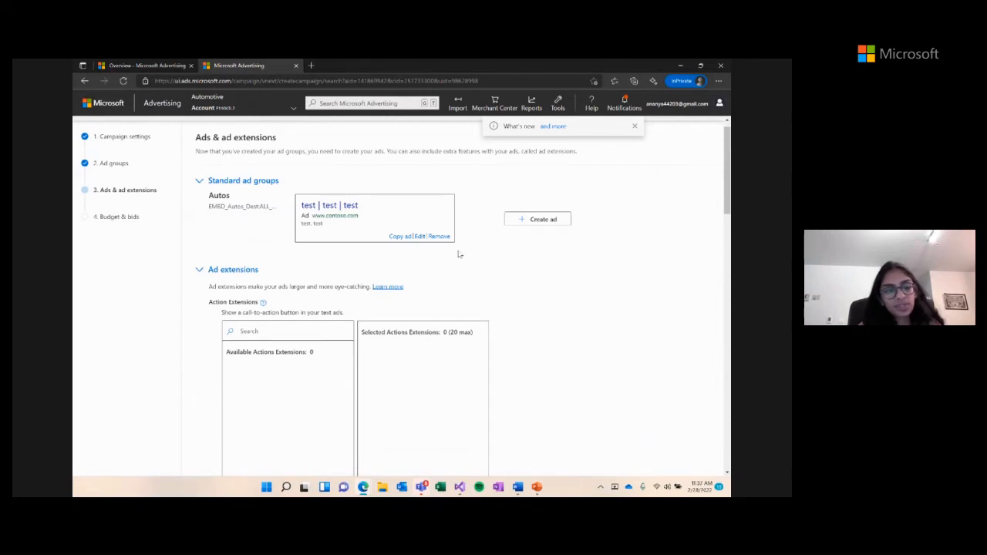
- Finish the ads step and move on to budget and bids
scroll(459, 254, "down", 3)
scroll(459, 255, "down", 10)
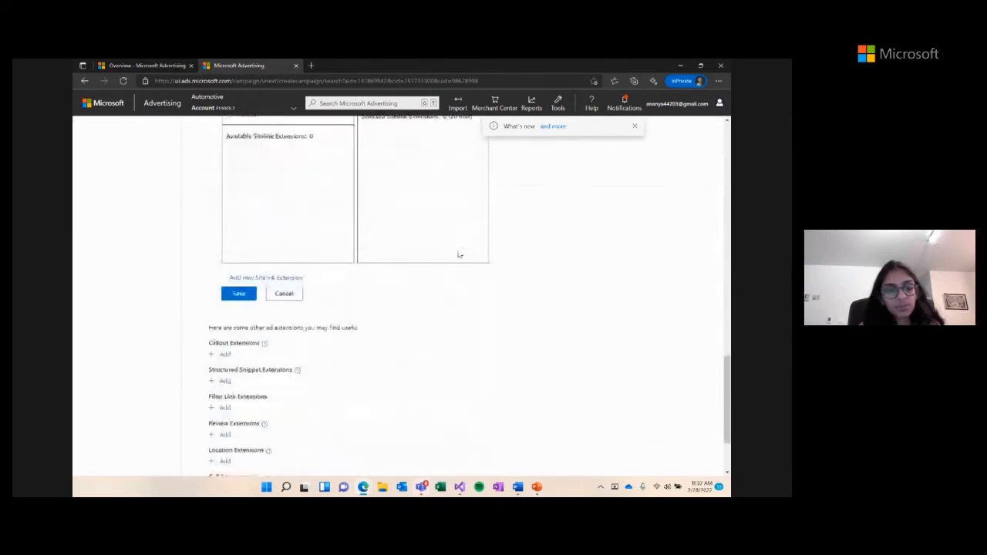
left_click(255, 441)
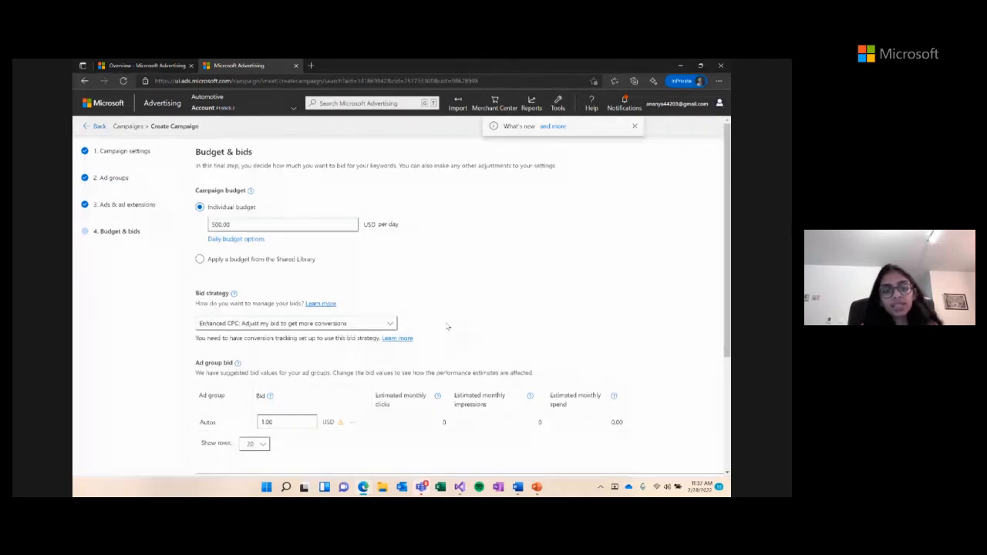
- Change the Autos ad group bid from 1.00 to 1.50 USD and save the campaign
scroll(447, 327, "down", 1)
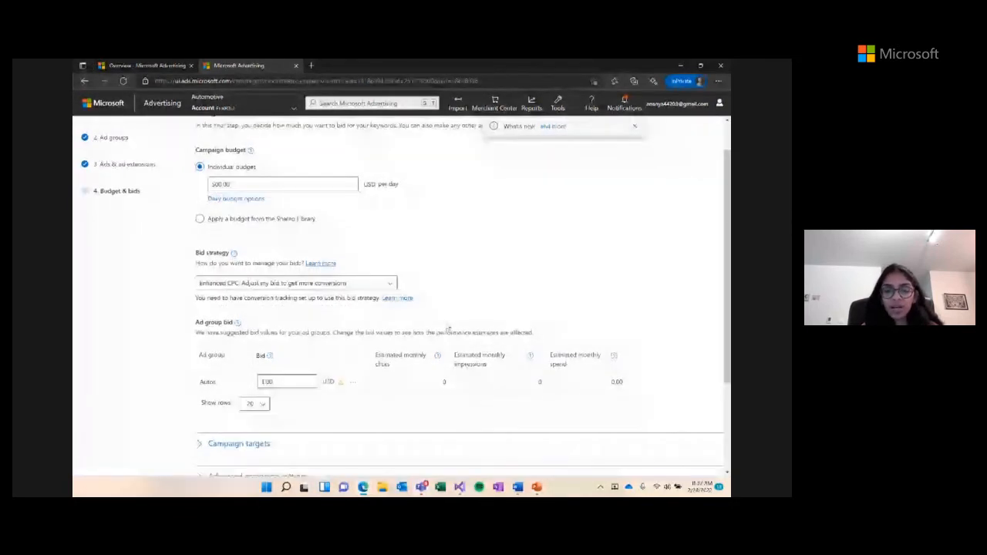
left_click(301, 384)
key("BackSpace")
key("BackSpace")
type("50")
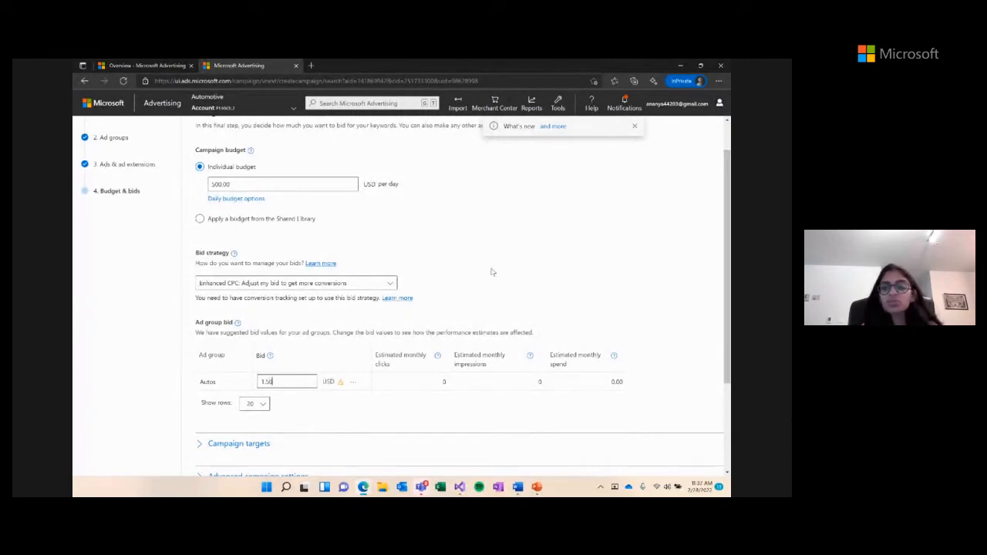
scroll(492, 271, "down", 1)
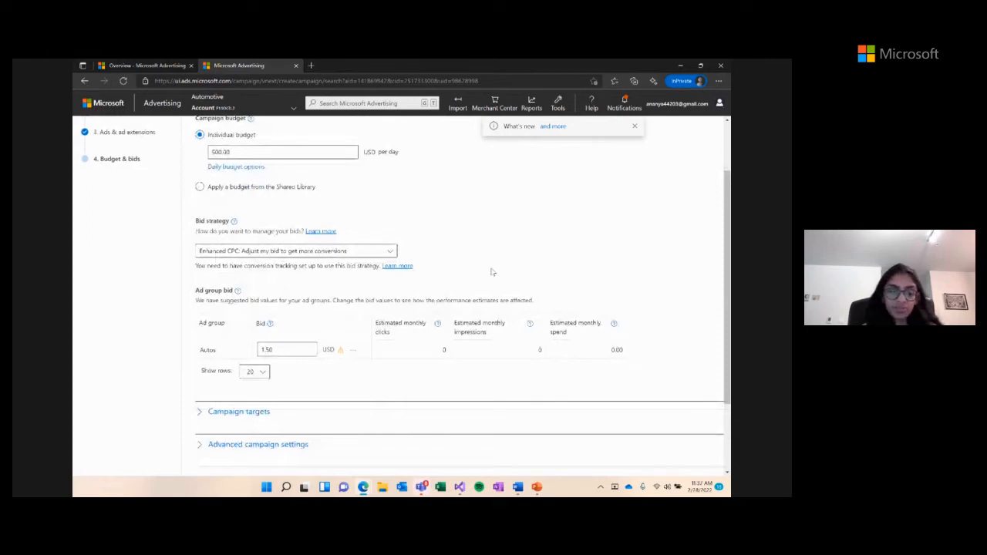
scroll(492, 271, "down", 1)
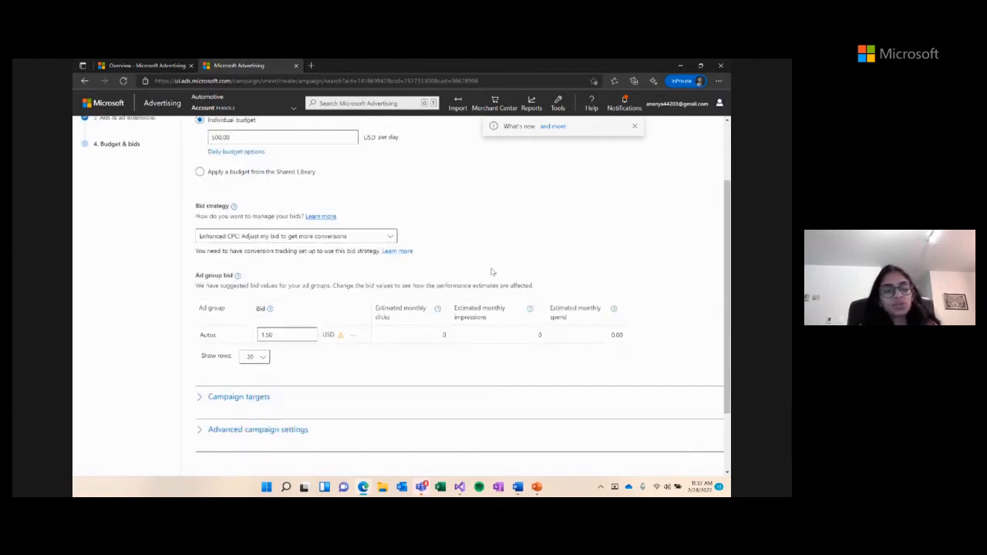
scroll(492, 271, "down", 2)
left_click(212, 441)
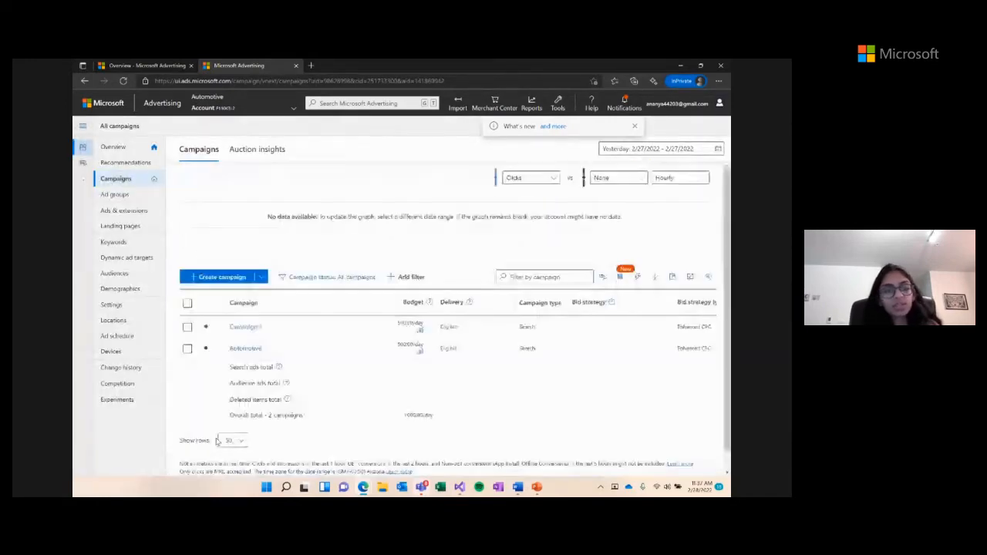
- Open the Automotive campaign's Autos ad group
scroll(274, 373, "down", 1)
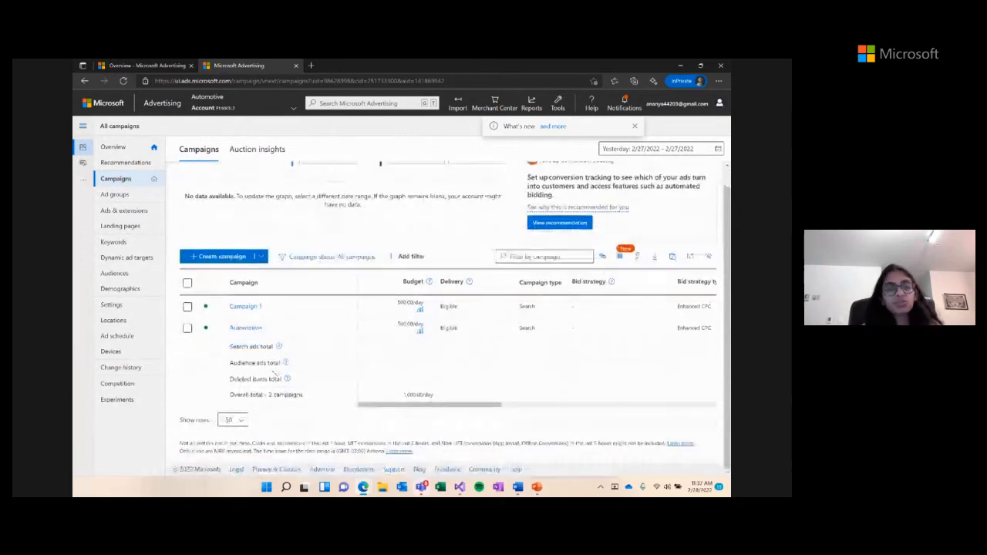
left_click(239, 330)
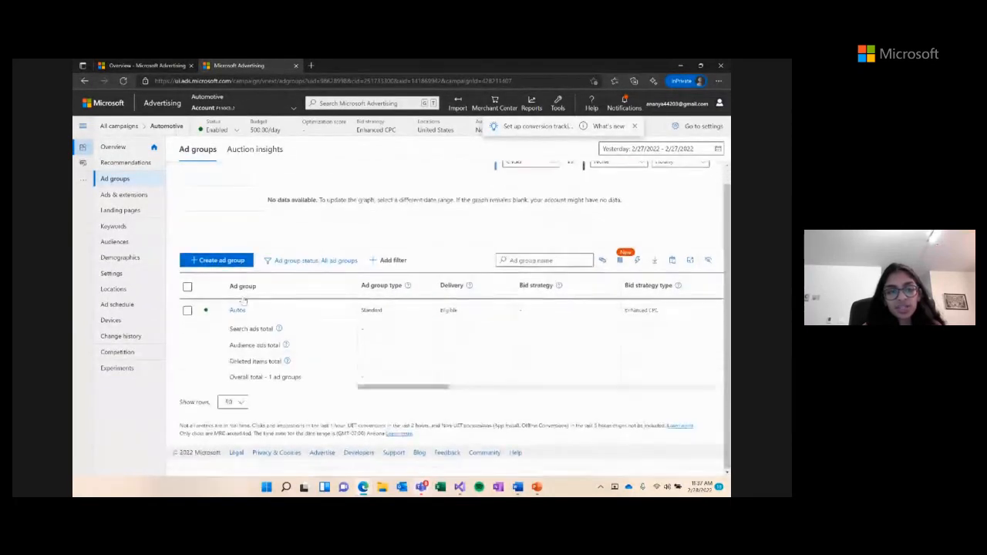
left_click(238, 328)
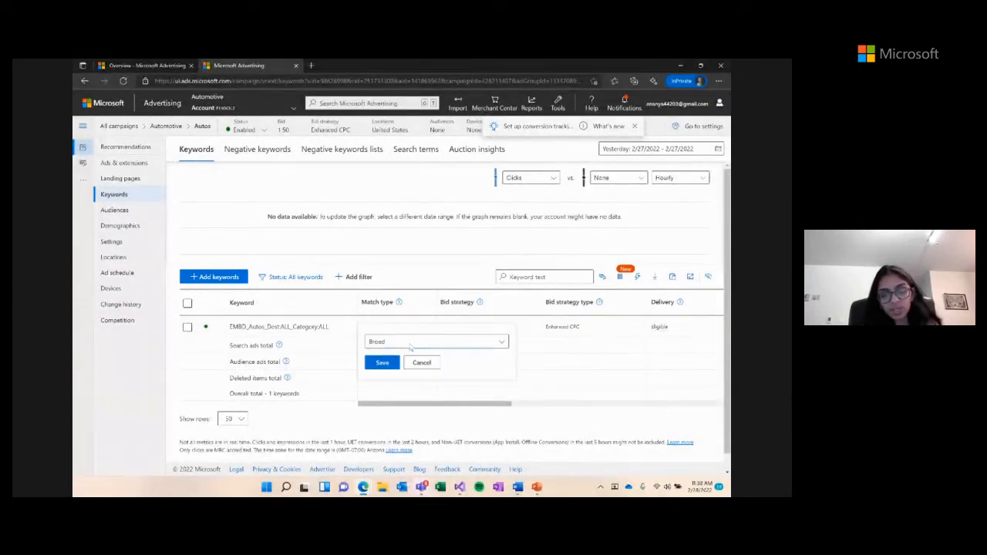
- Switch the keyword's match type from Broad to Exact, then view the ad group settings
left_click(413, 344)
left_click(381, 361)
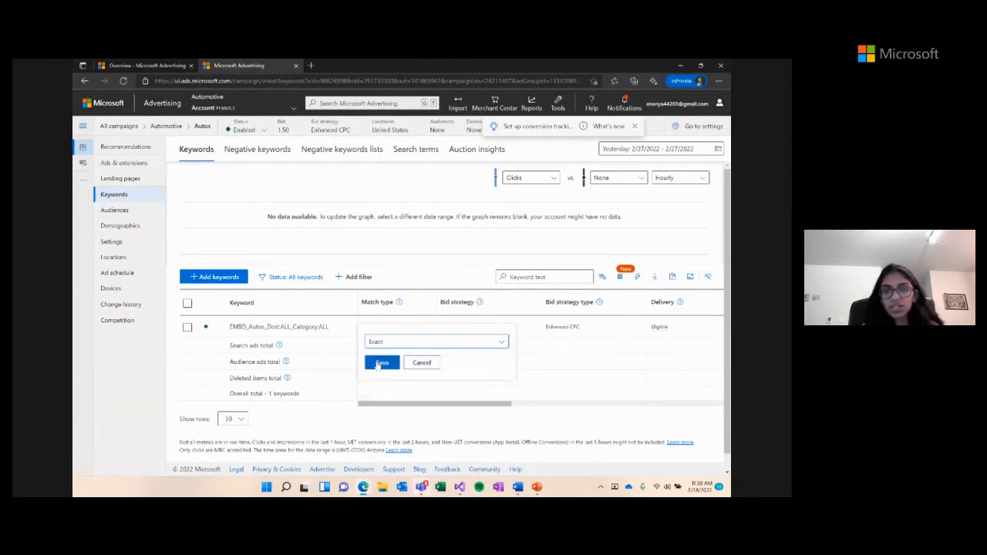
left_click(382, 361)
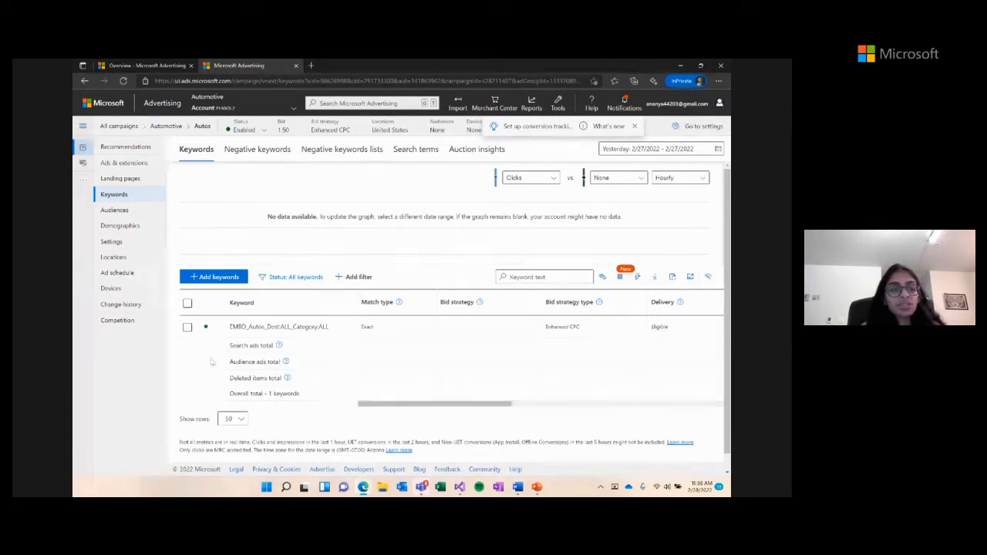
left_click(133, 242)
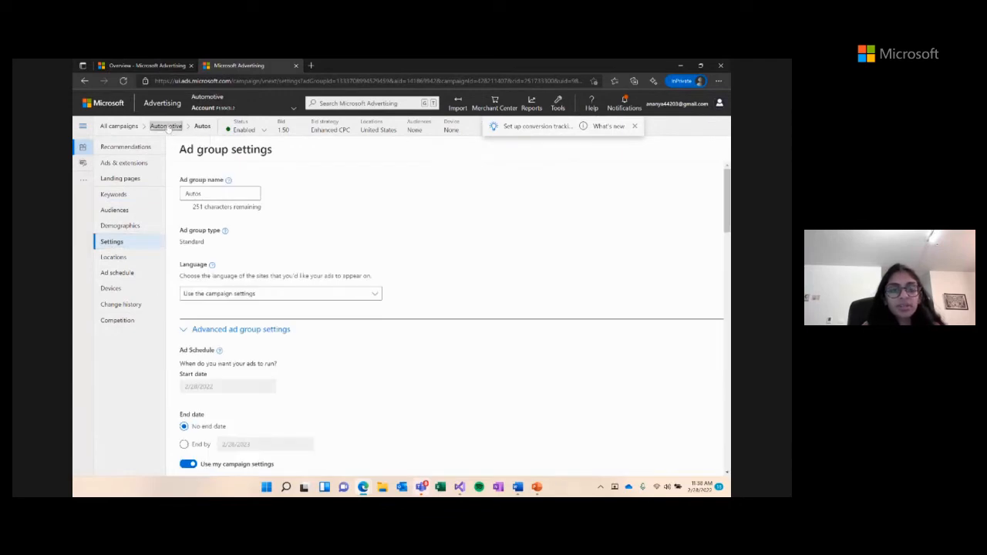
- Open the Automotive campaign's settings and expand the Audience ads bid options under Other settings
left_click(167, 127)
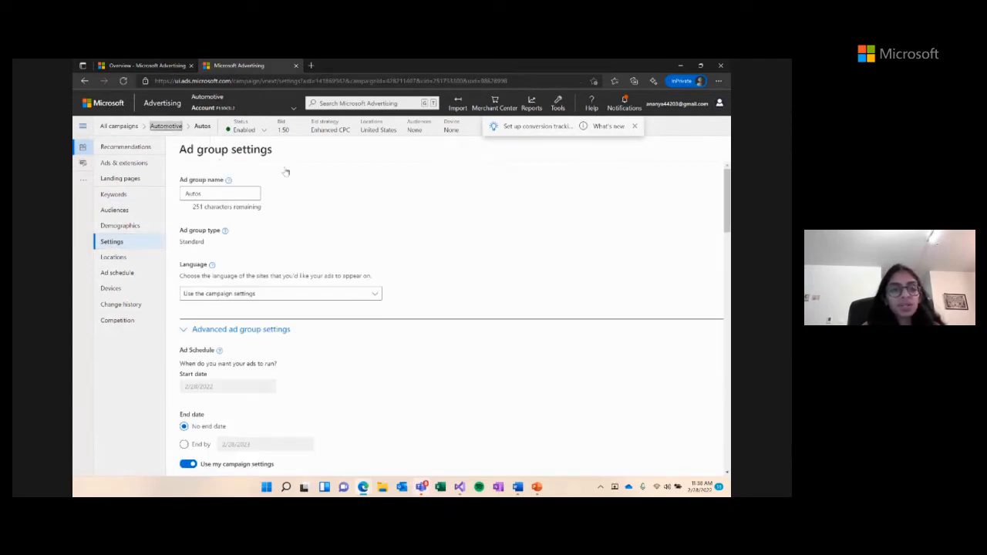
scroll(441, 248, "down", 2)
scroll(440, 250, "down", 10)
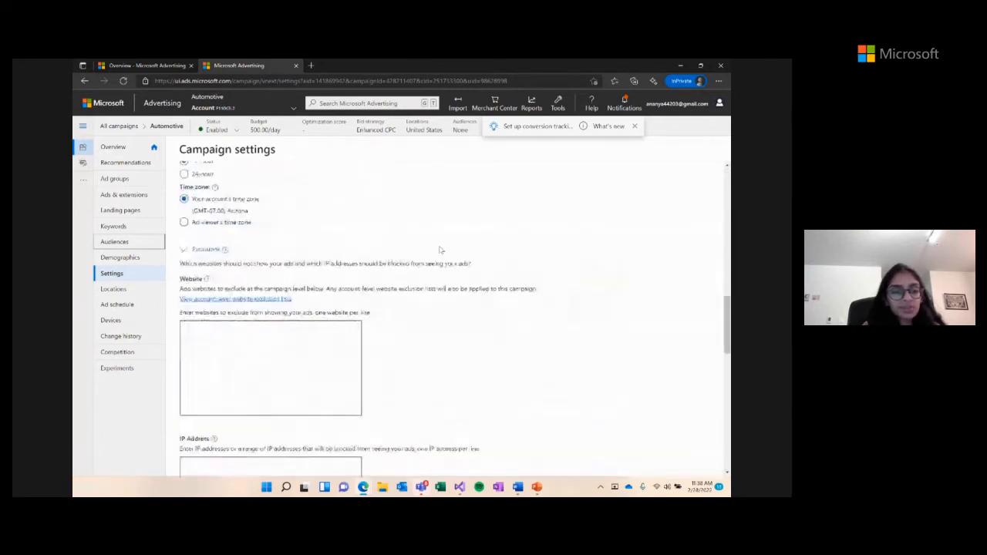
scroll(441, 250, "down", 3)
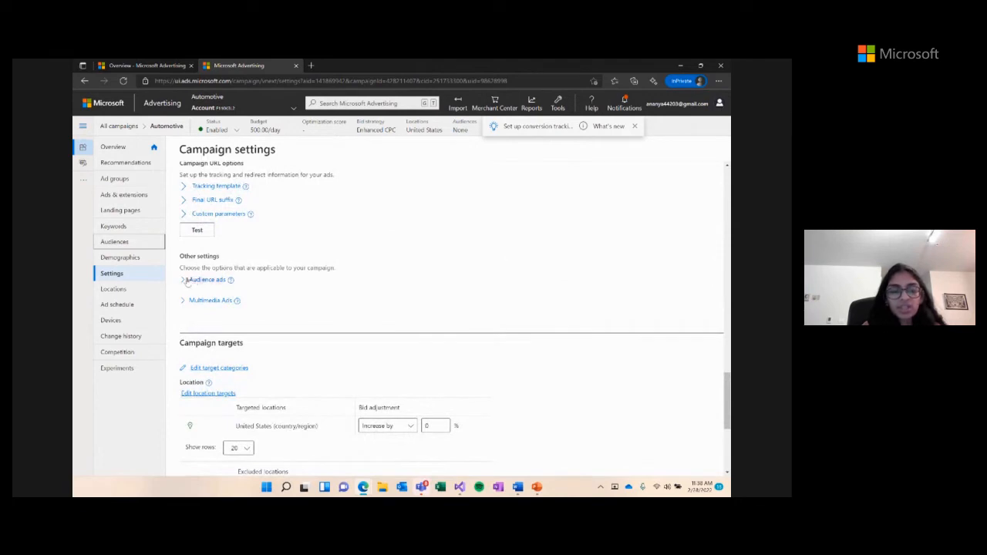
left_click(183, 281)
scroll(396, 269, "down", 1)
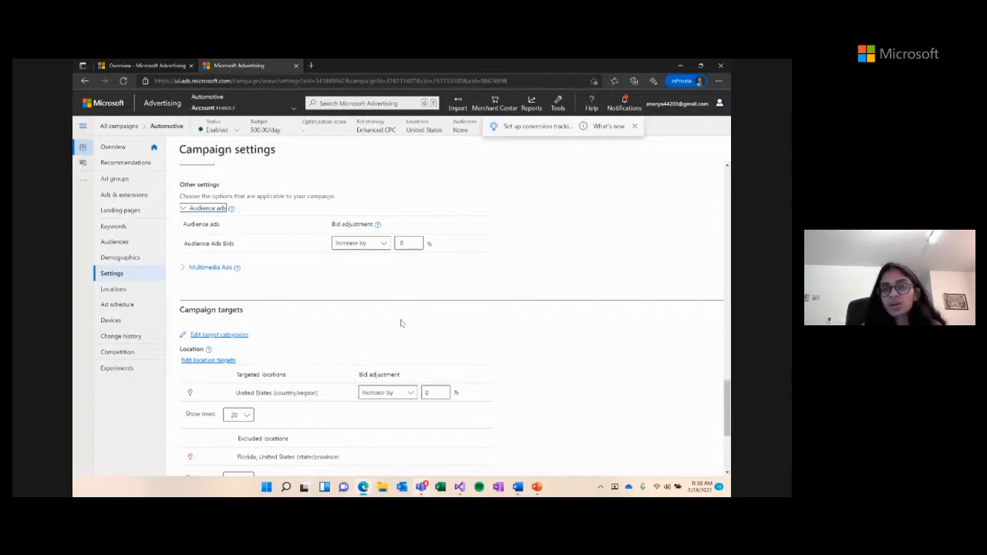
- Set Audience Ads bids to Increase by 20% and save the campaign settings
left_click(377, 245)
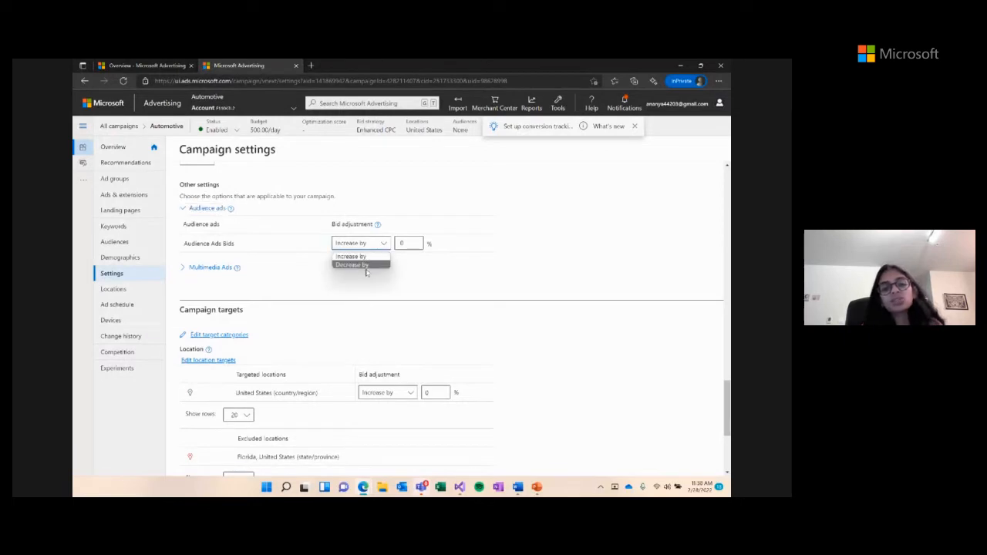
left_click(434, 267)
left_click(412, 245)
key("BackSpace")
type("20")
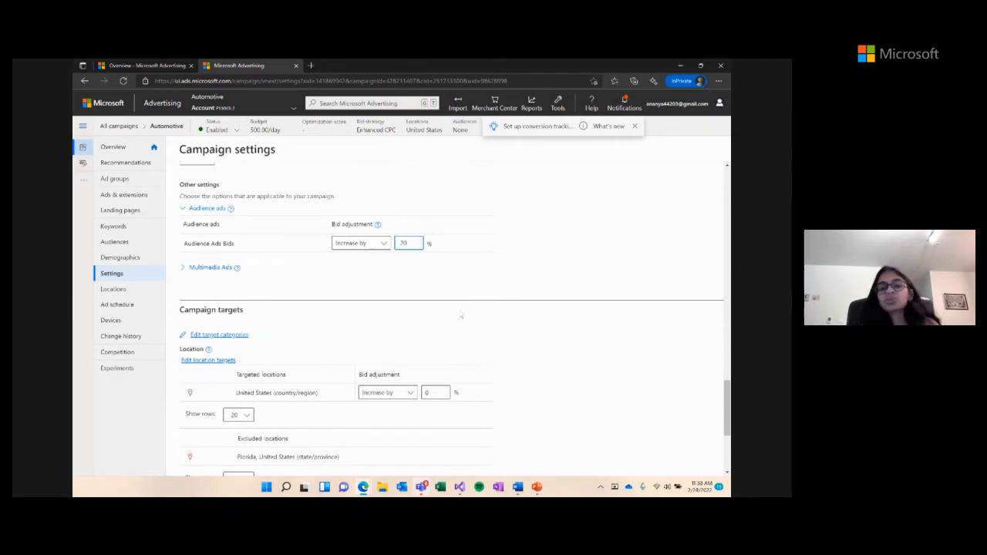
scroll(461, 315, "down", 5)
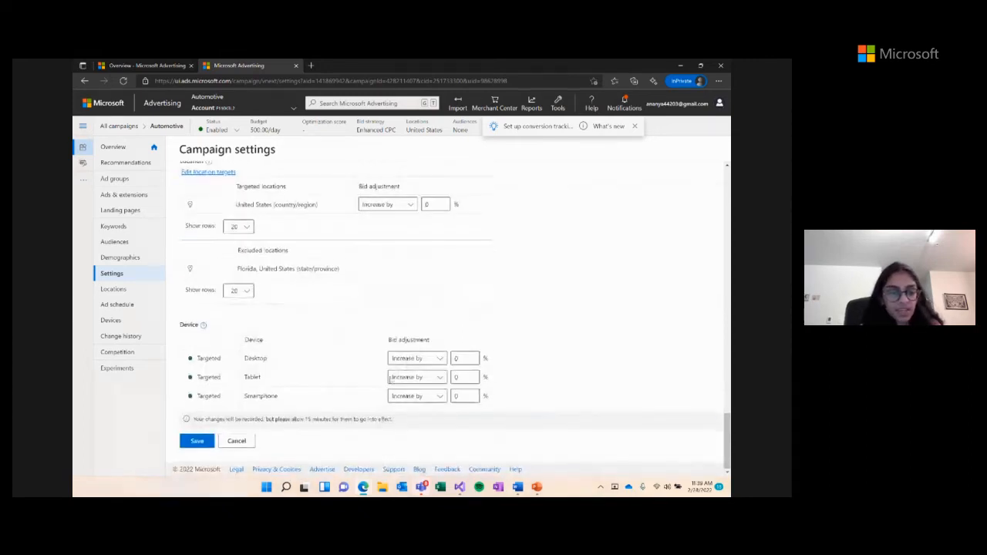
left_click(202, 443)
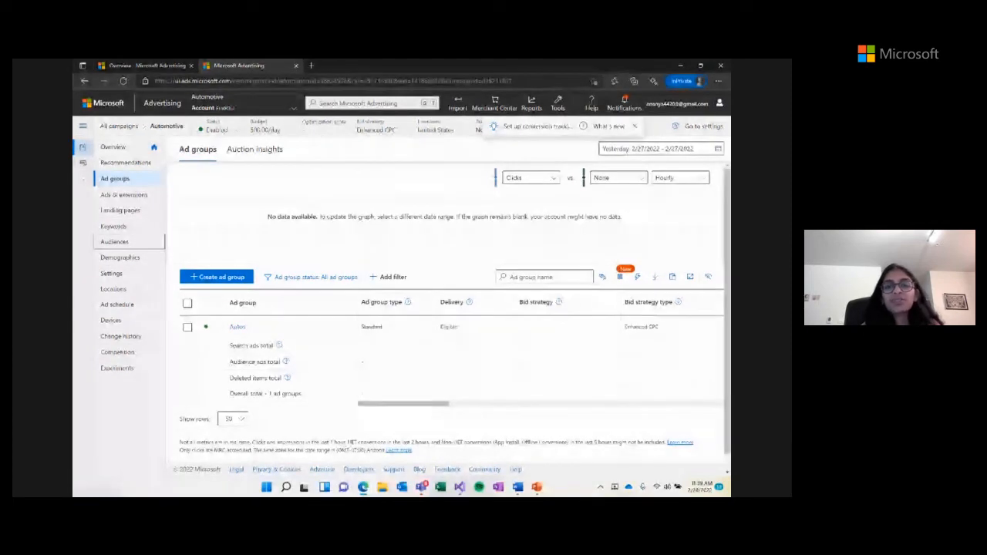
- Go to Business data > Dynamic data feeds and bring up the Autos feed types for upload
left_click(560, 106)
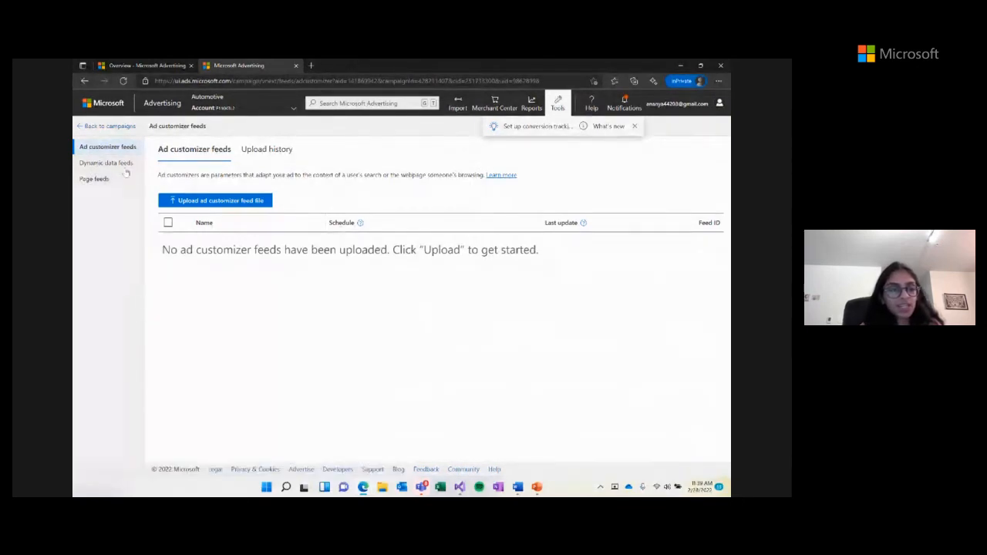
left_click(115, 167)
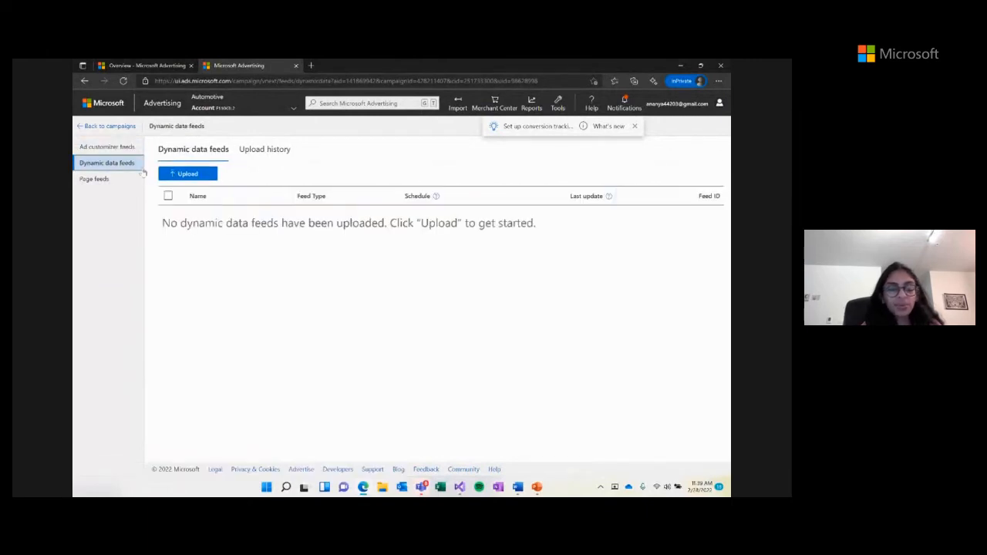
left_click(189, 173)
mouse_move(206, 208)
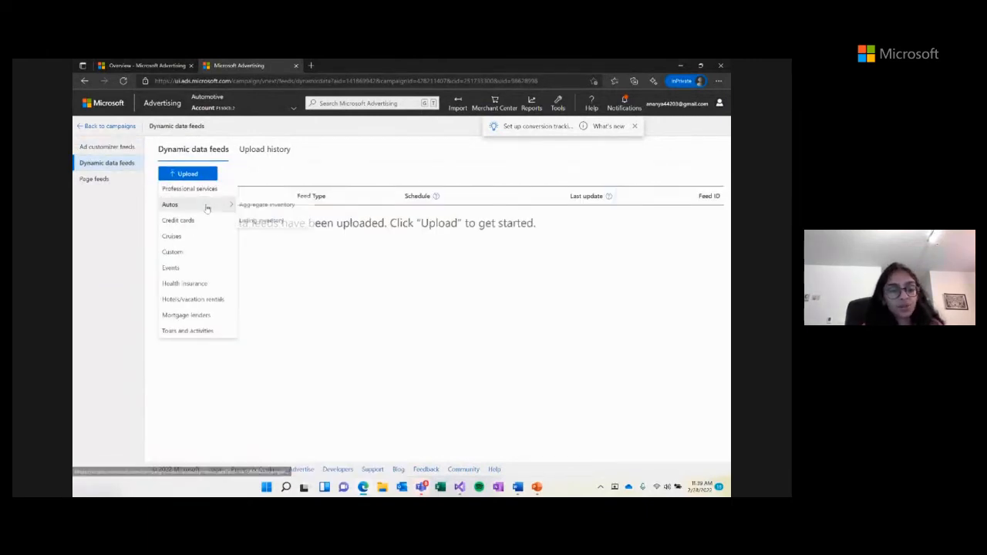
- Start a Listing inventory feed named 'Autos feed file' and download and open its sample template
left_click(251, 222)
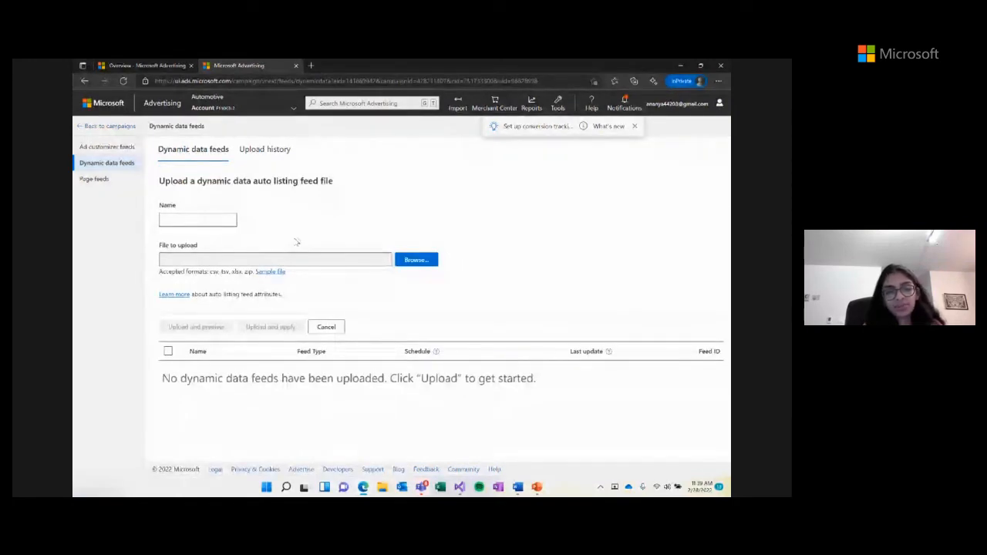
left_click(229, 222)
type("Autos fee")
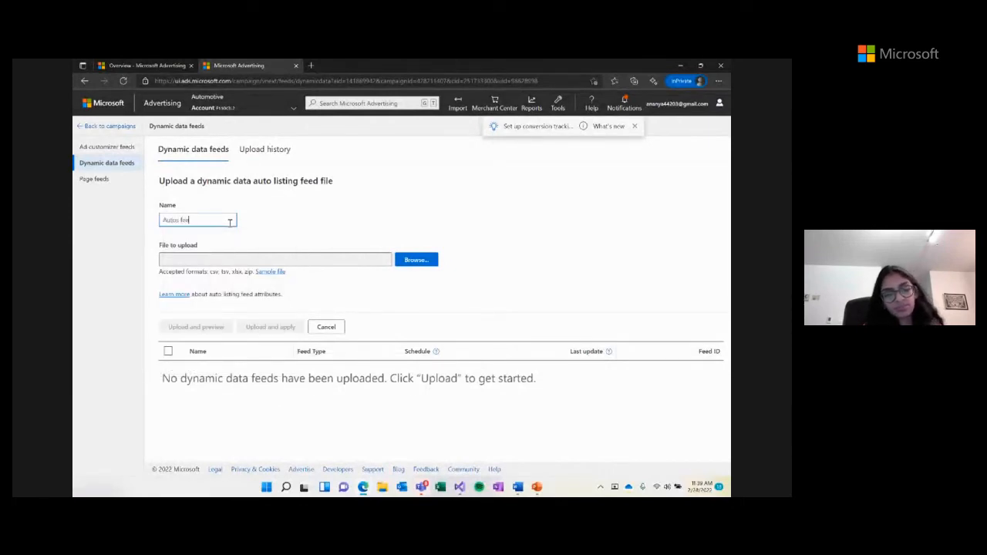
type("d file")
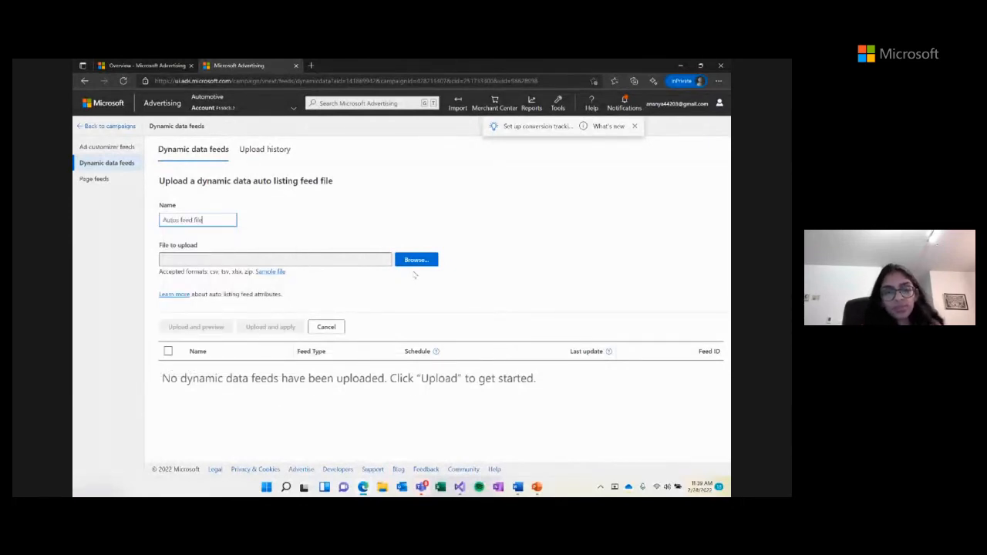
left_click(271, 272)
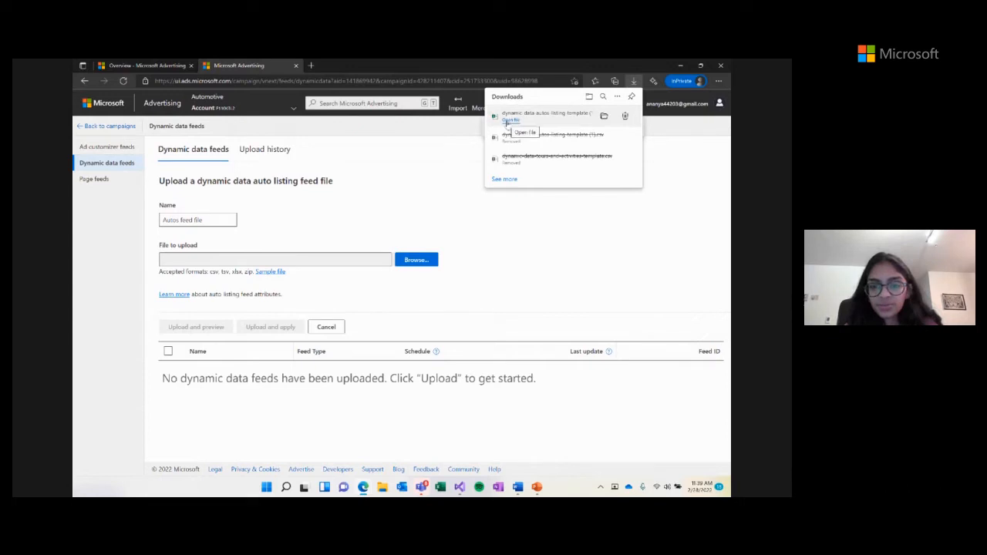
left_click(506, 122)
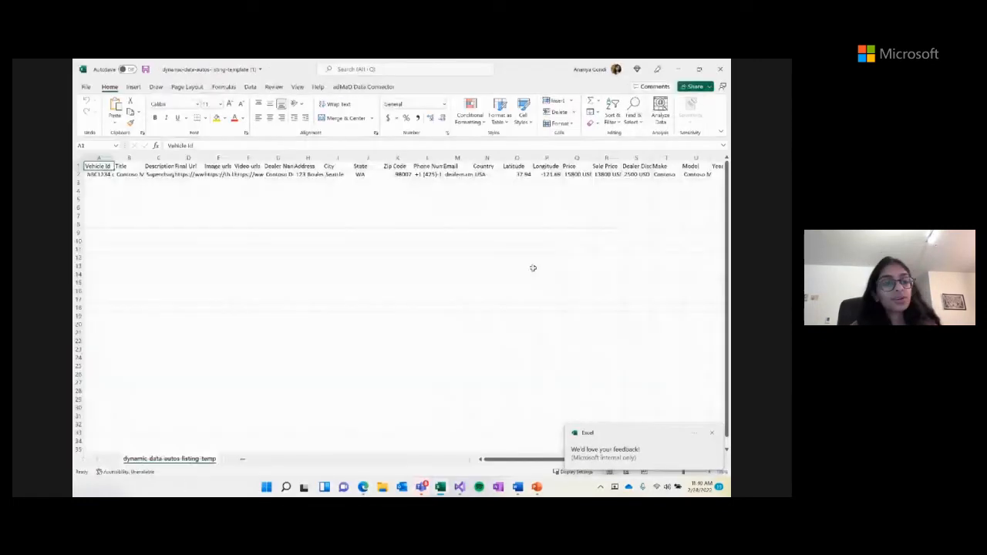
- Review the autos listing template in Excel: Vehicle Id, Title, Price, Make columns and one sample row
left_click(479, 275)
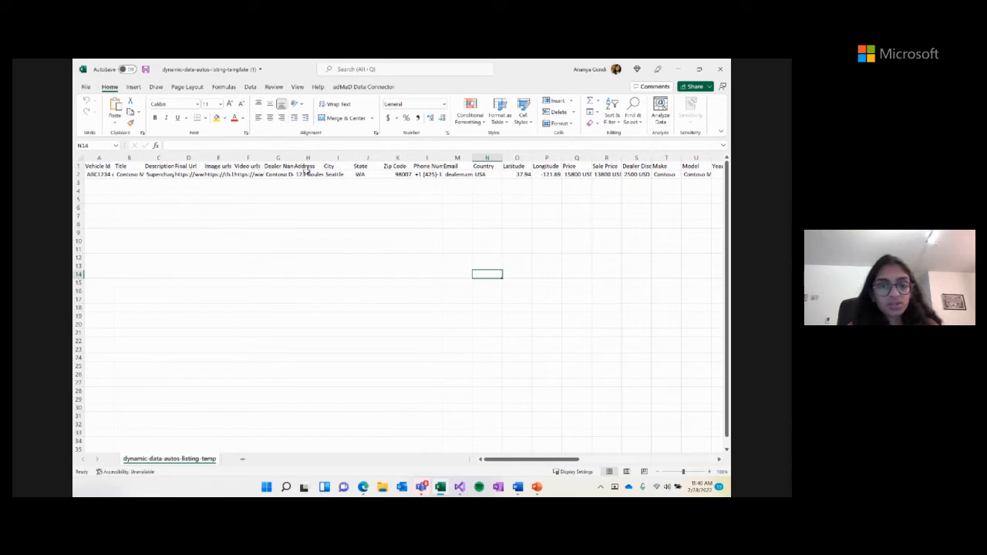
mouse_move(537, 486)
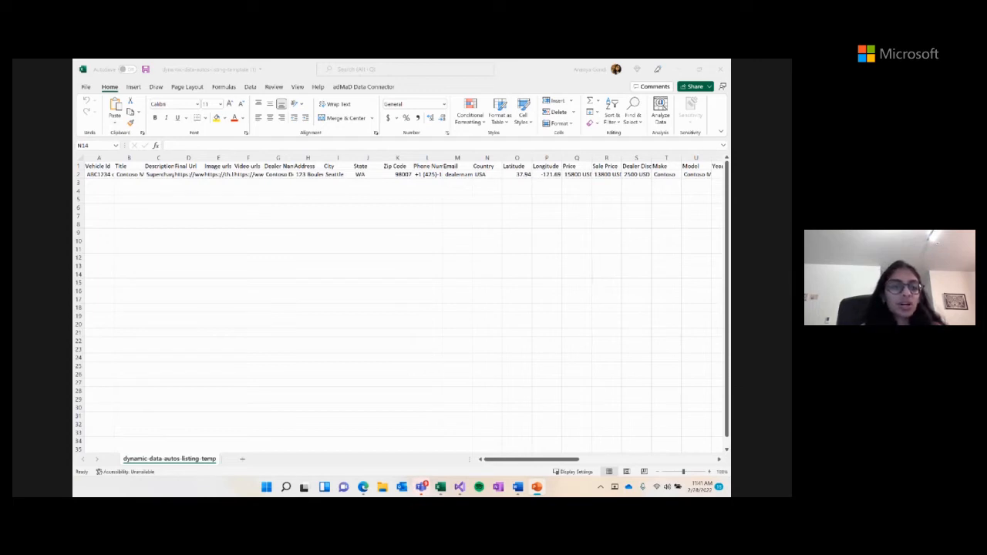
left_click(459, 207)
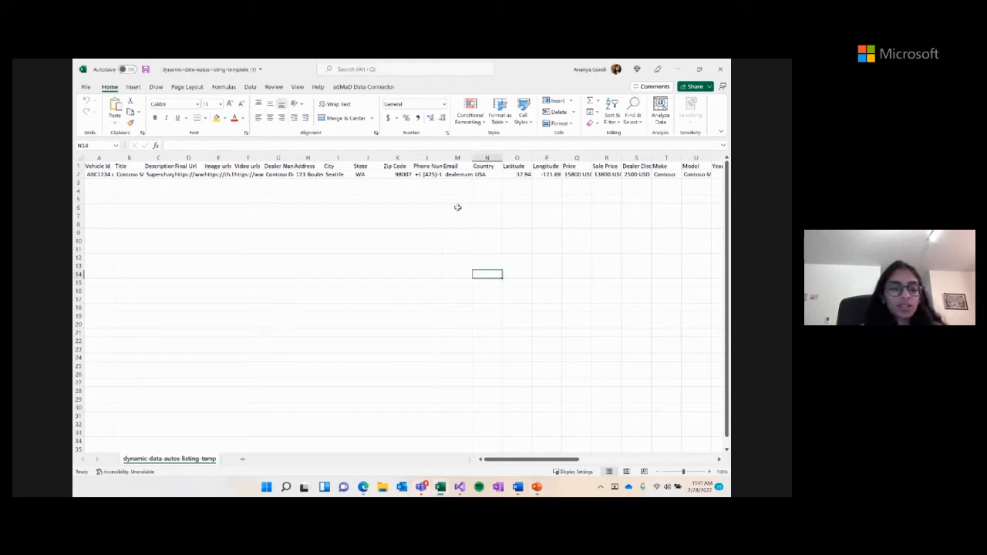
left_click(129, 175)
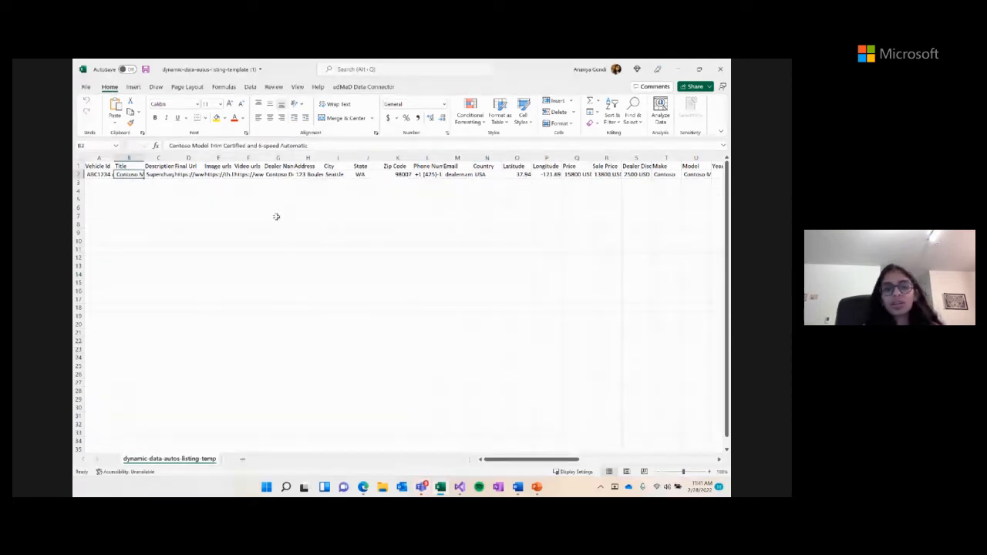
left_click(189, 174)
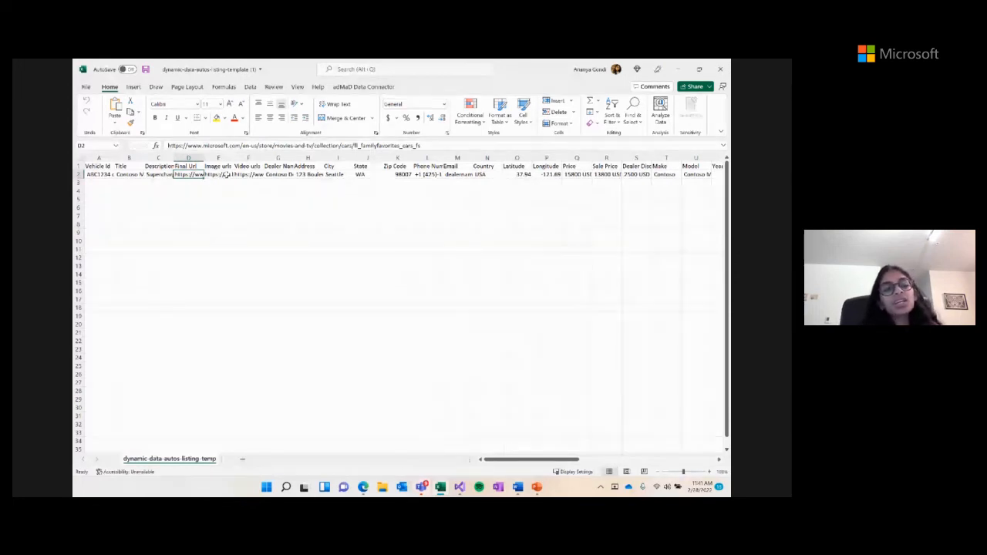
left_click(225, 174)
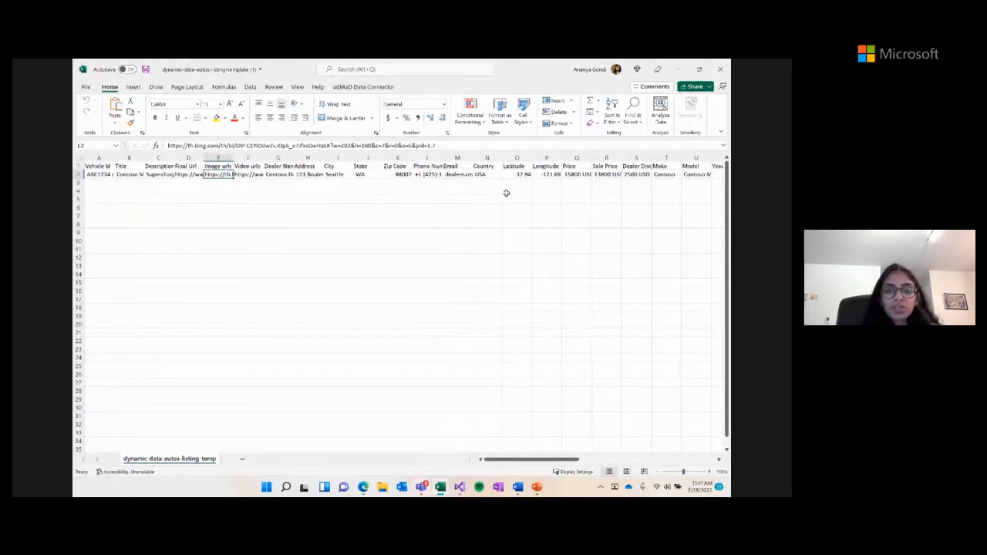
left_click(696, 174)
scroll(586, 245, "right", 3)
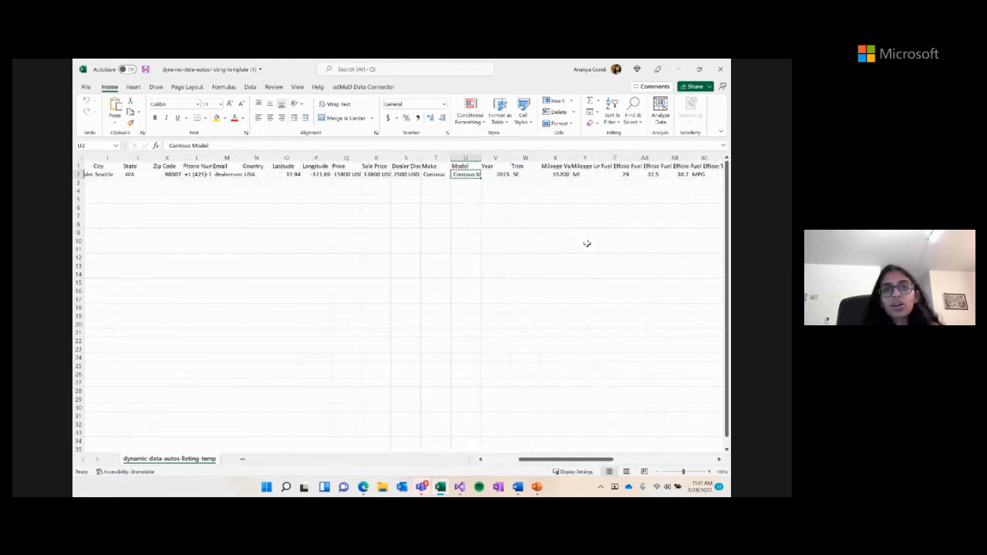
scroll(586, 244, "left", 3)
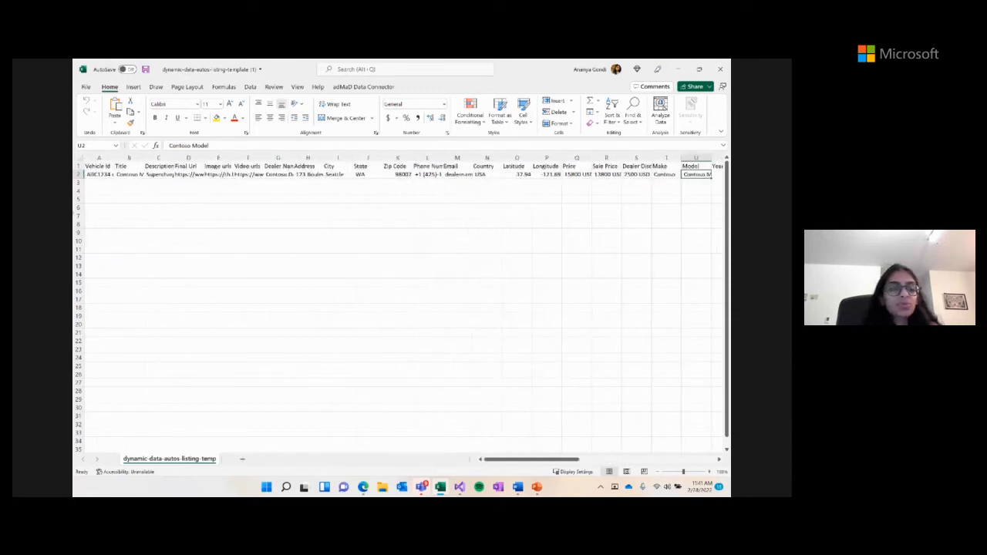
left_click(99, 174)
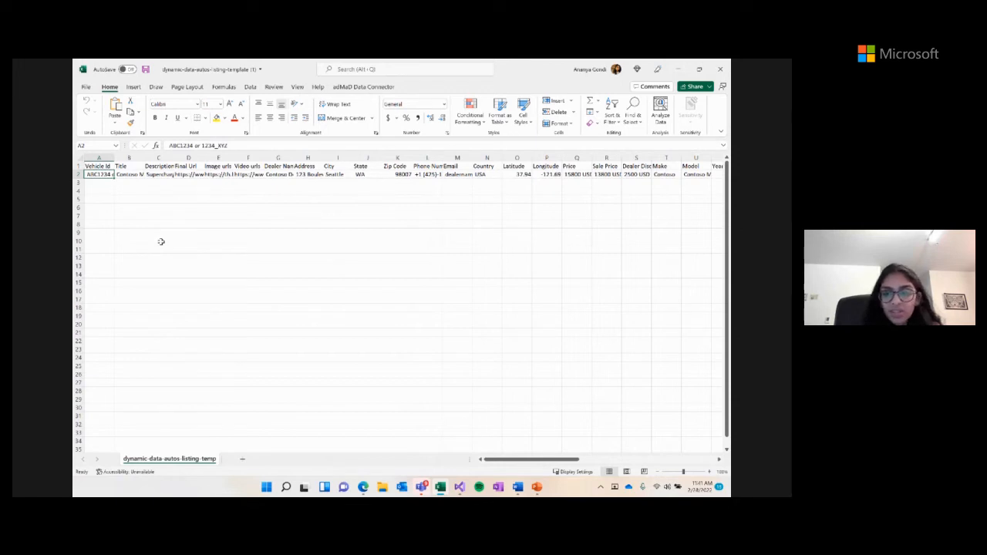
scroll(221, 267, "right", 10)
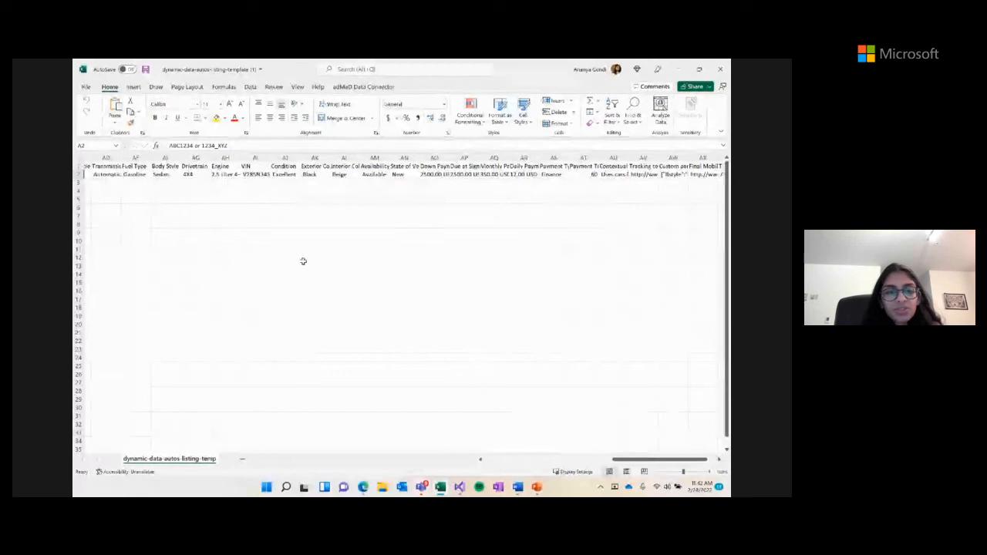
scroll(302, 260, "left", 3)
left_click(385, 175)
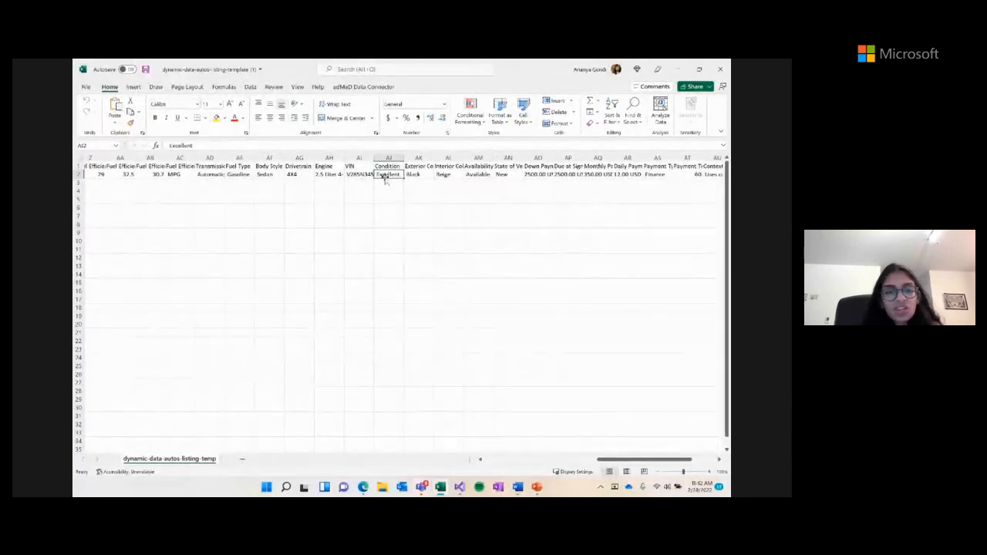
left_click(417, 176)
left_click(443, 176)
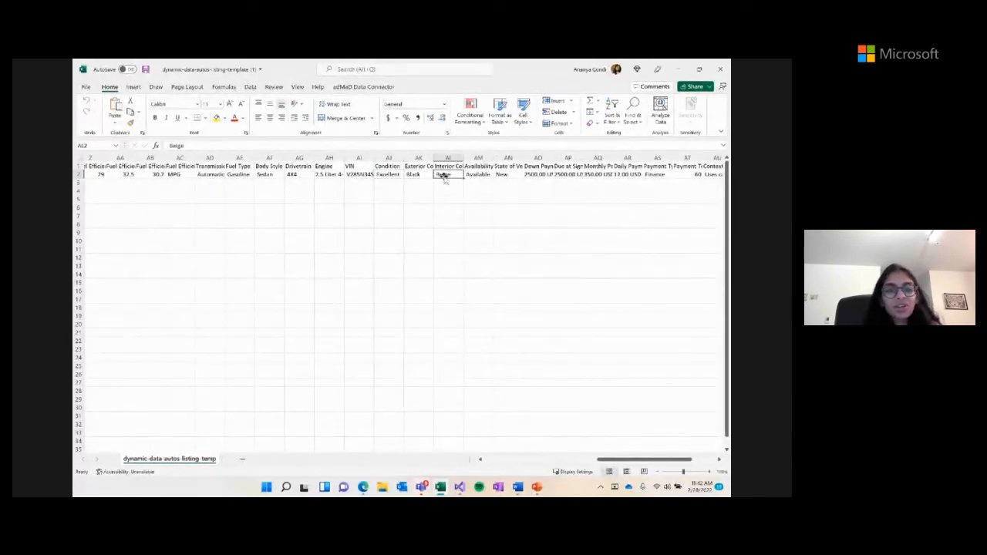
left_click(507, 248)
scroll(394, 252, "right", 1)
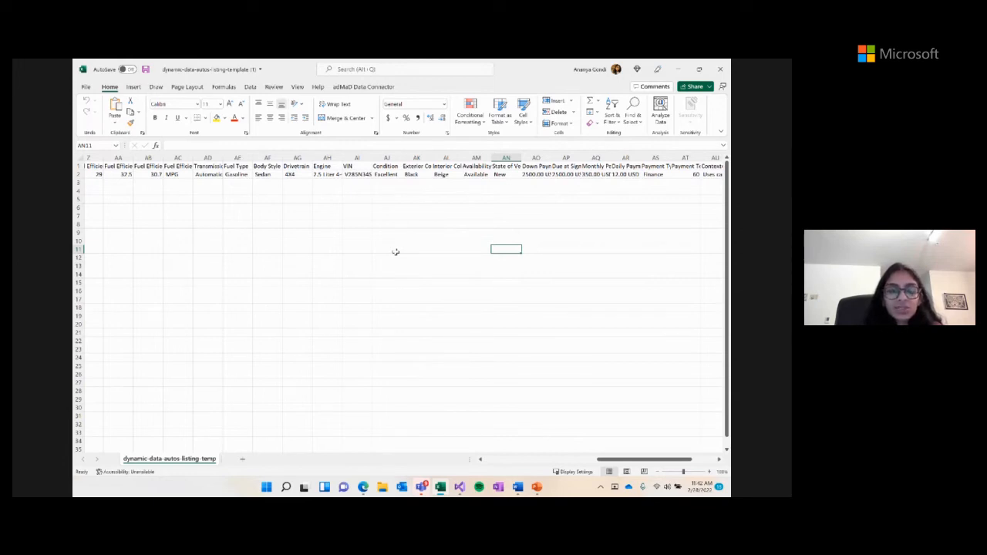
scroll(395, 251, "right", 6)
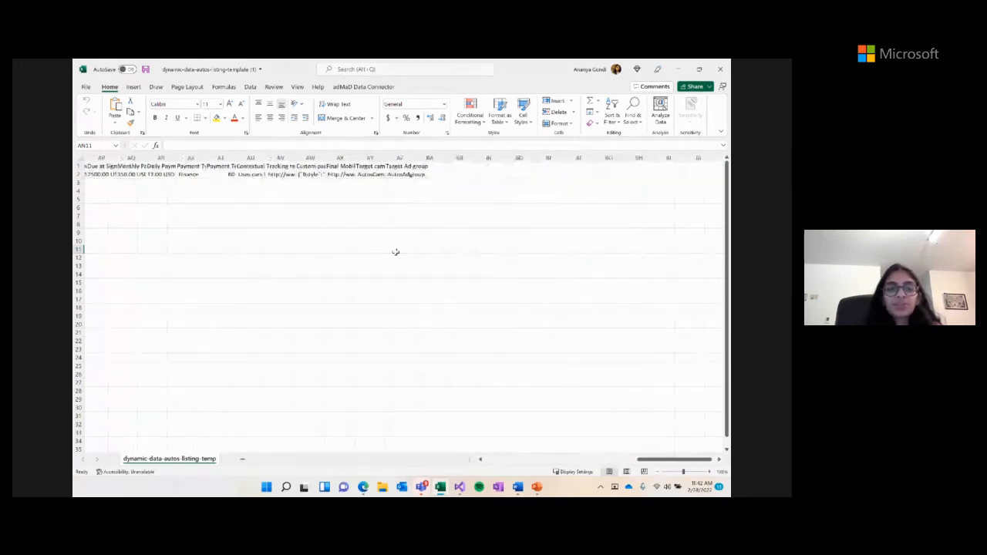
- Set the sample vehicle's Target ad group cell AZ2 to Autos, then return to the browser upload page
left_click(376, 167)
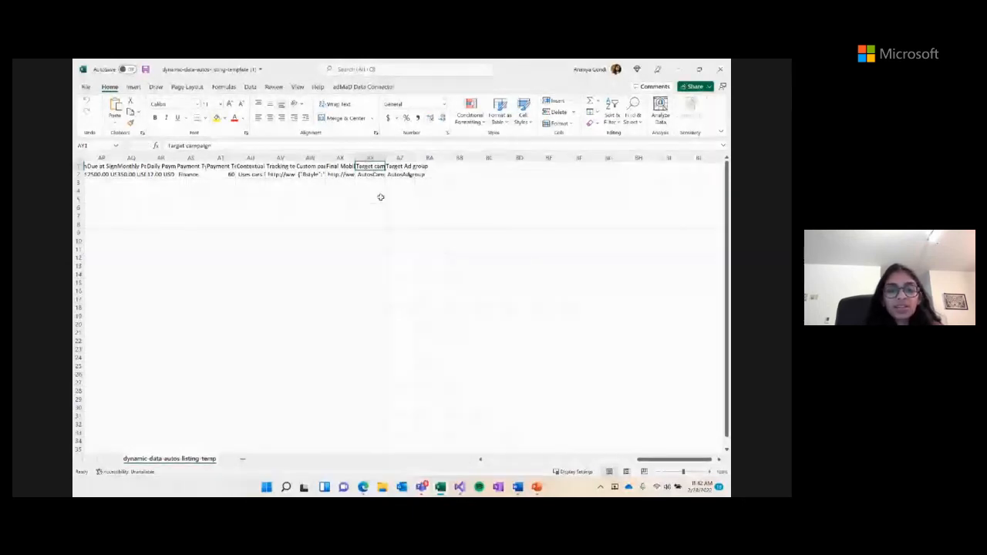
key("Right")
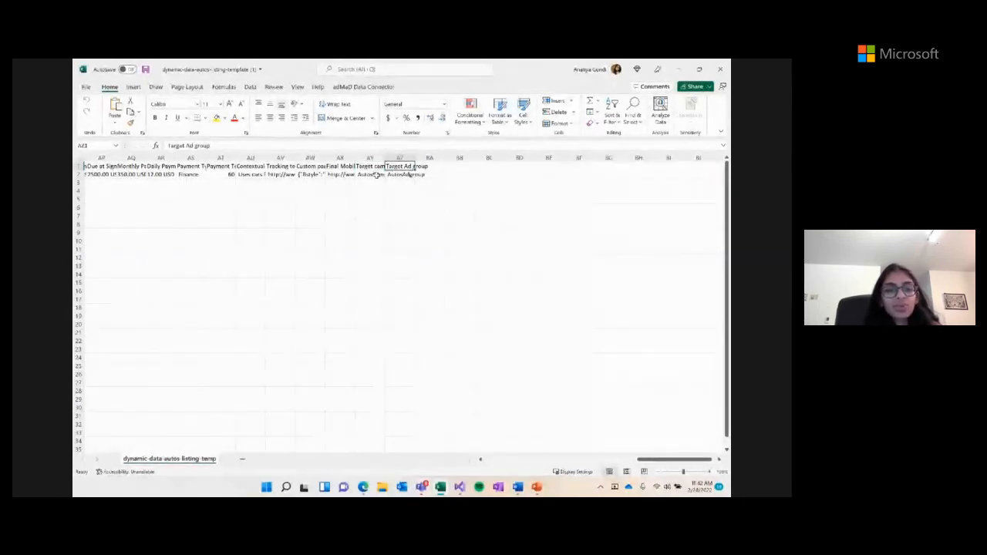
key("Down")
type("Autos")
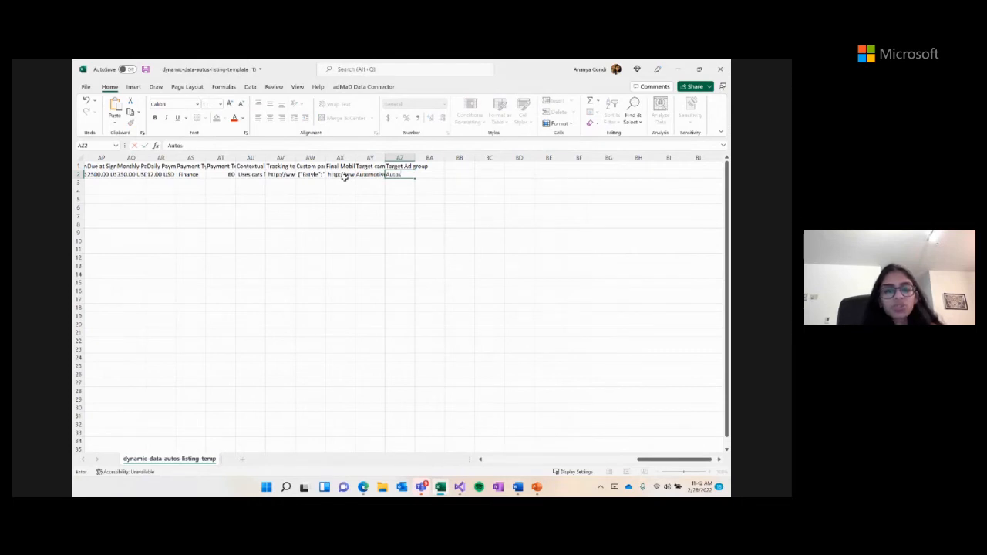
left_click(402, 259)
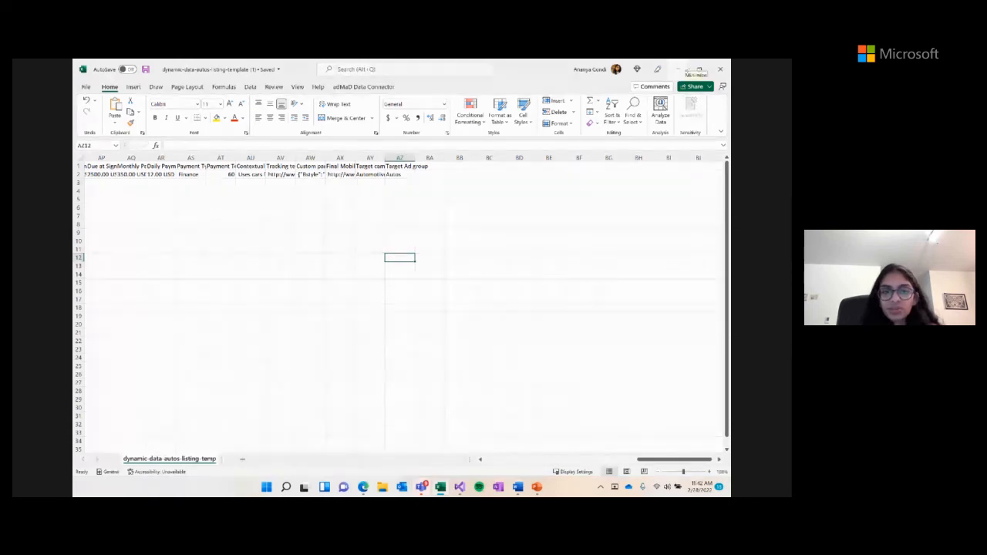
left_click(680, 69)
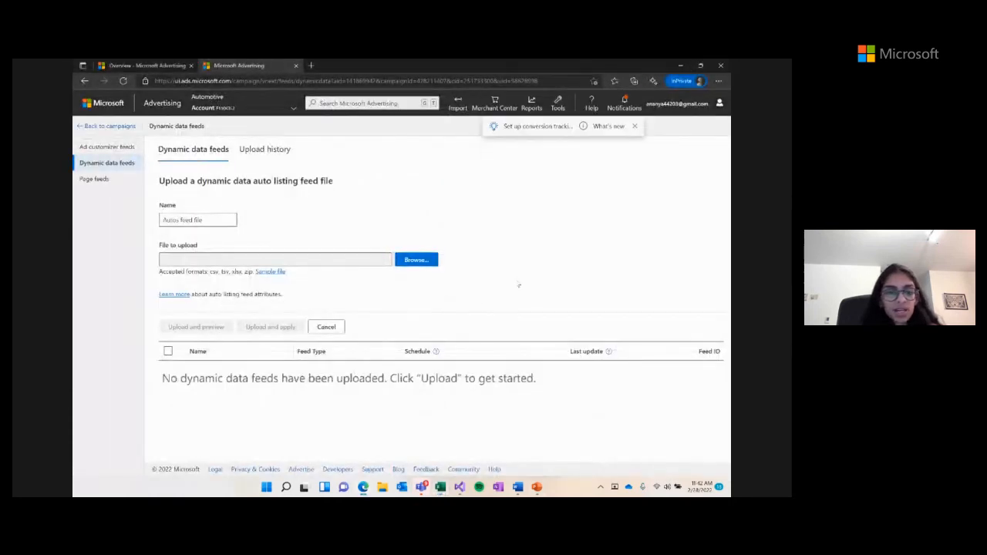
- Upload dynamic-data-autos-listing-template (1).csv as the feed file and preview it: 1 valid item, 0 errors
left_click(416, 261)
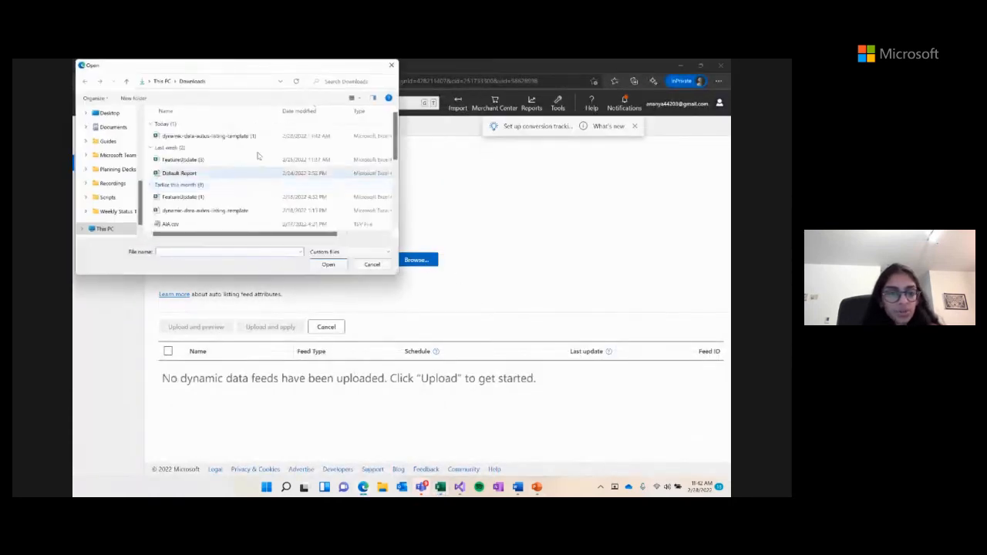
double_click(245, 136)
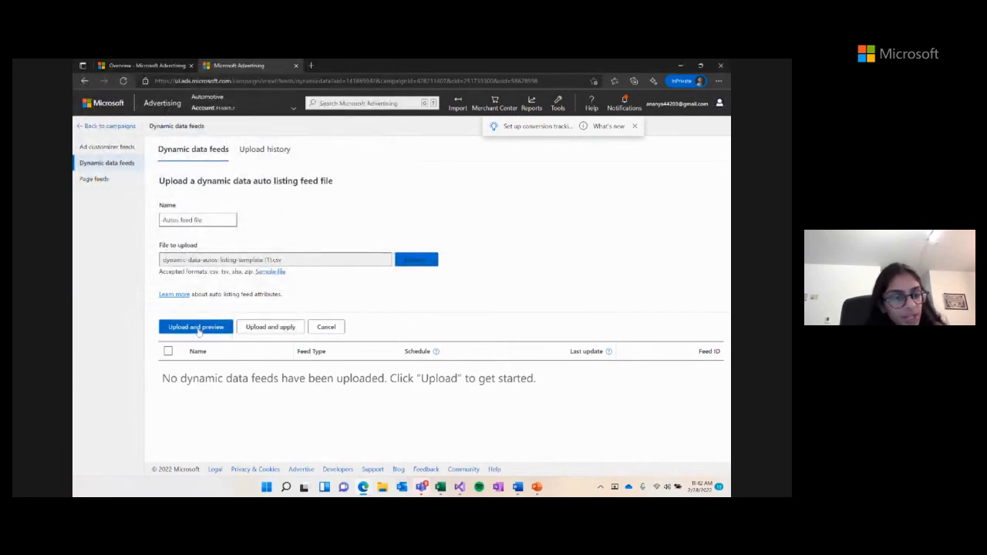
left_click(196, 327)
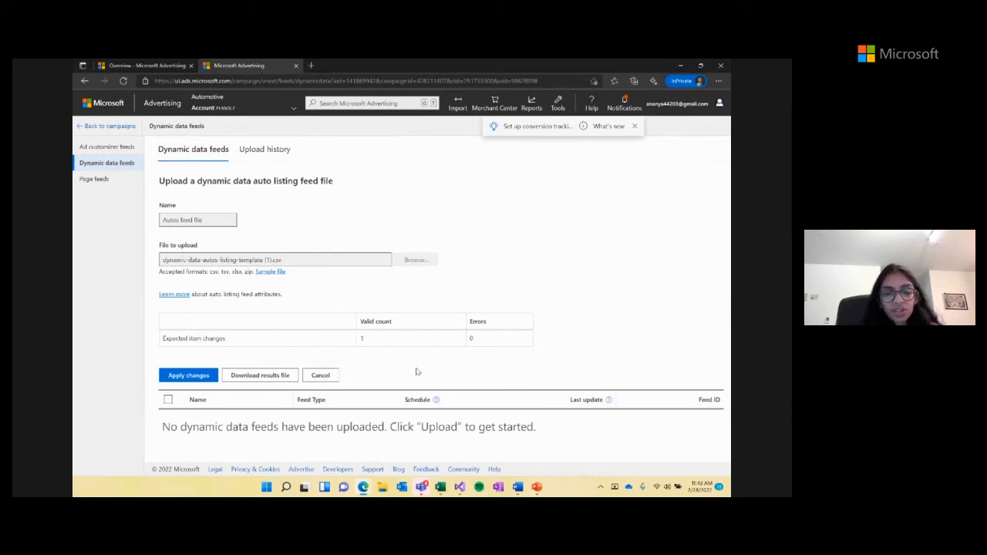
left_click(518, 488)
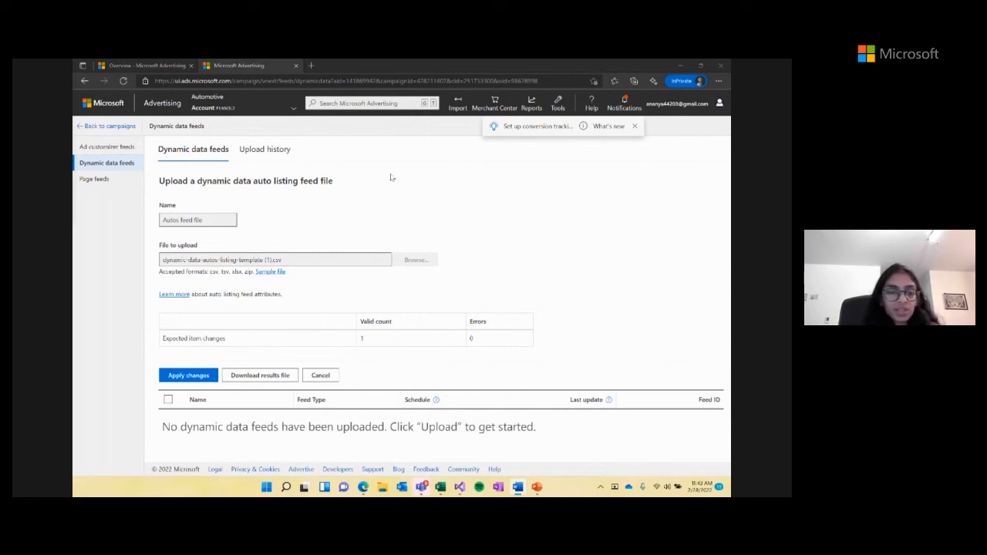
- Apply the previewed Autos feed changes and open the Autos feed file's item list
left_click(189, 375)
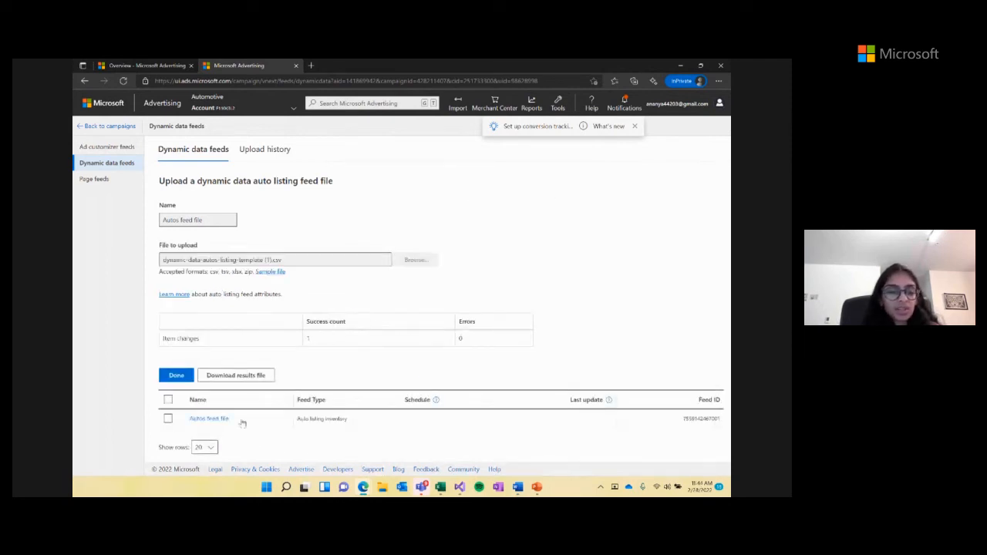
left_click(184, 382)
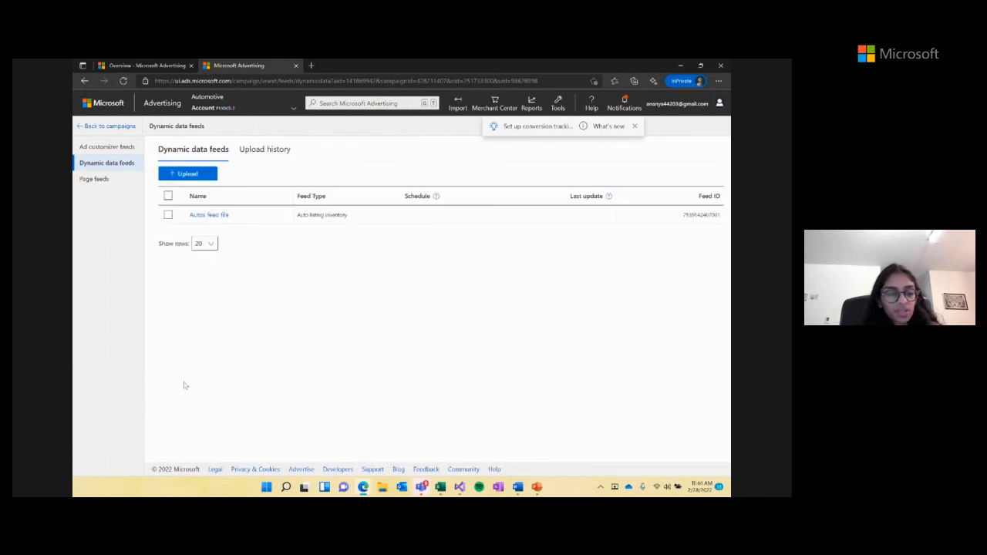
left_click(208, 216)
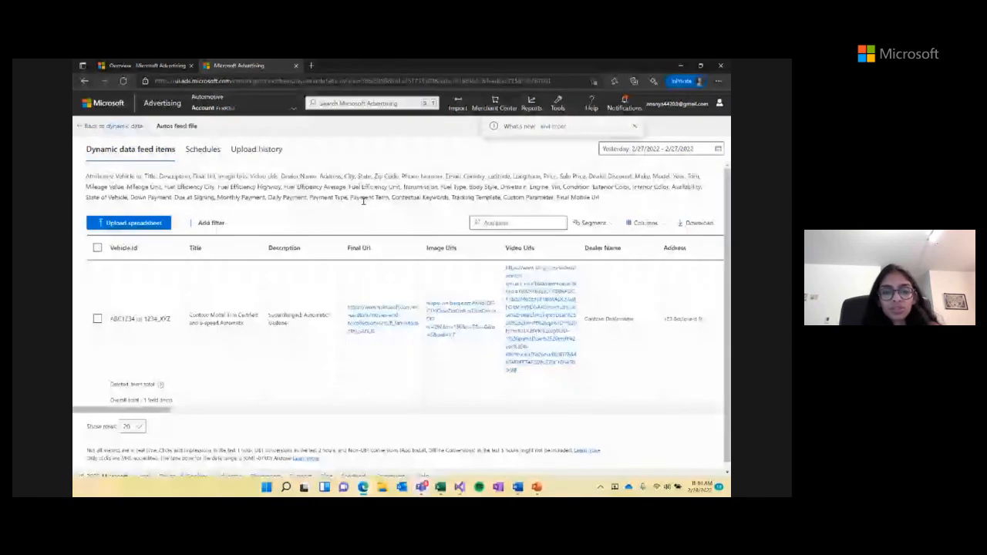
scroll(523, 318, "right", 2)
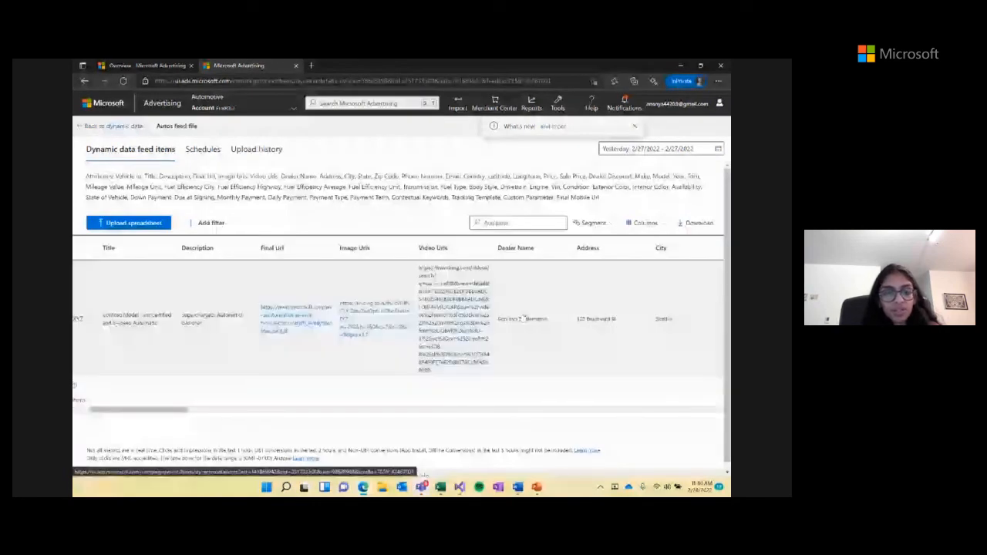
scroll(523, 317, "right", 15)
scroll(398, 324, "right", 14)
scroll(398, 324, "left", 20)
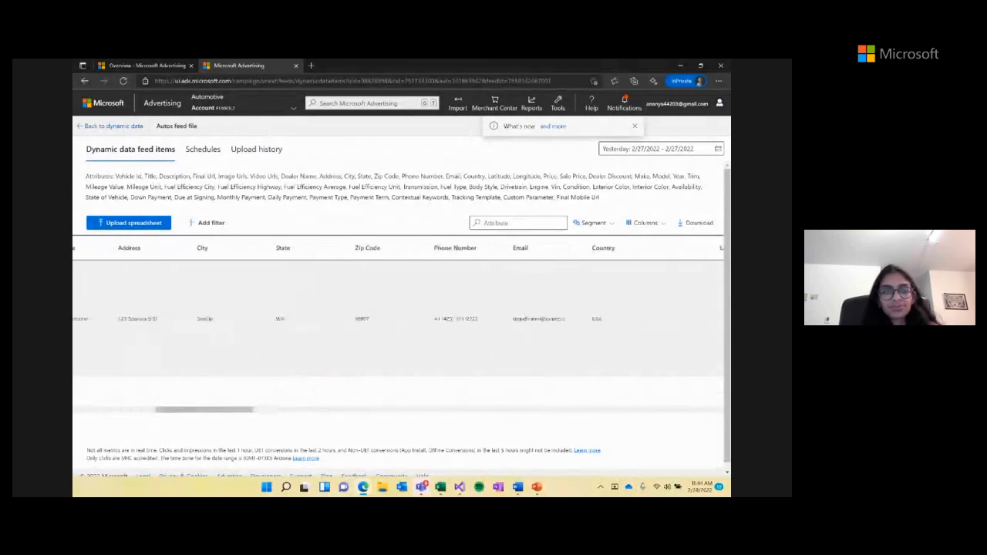
scroll(398, 318, "left", 12)
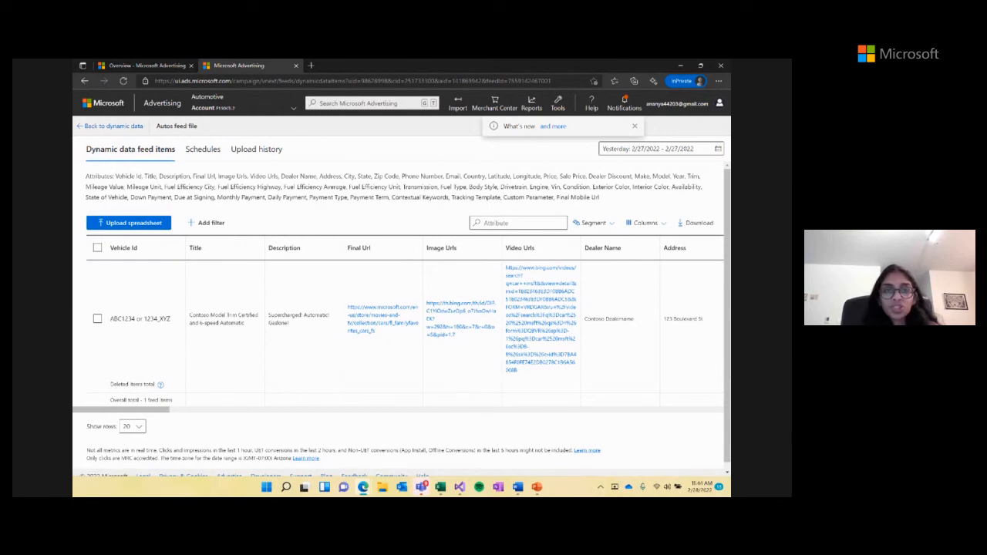
scroll(570, 299, "right", 8)
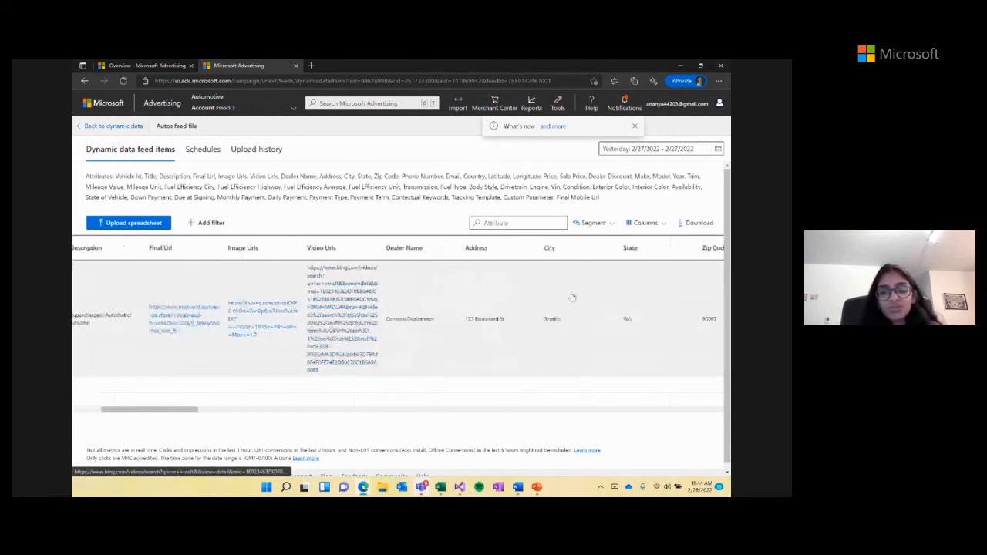
scroll(573, 299, "right", 1)
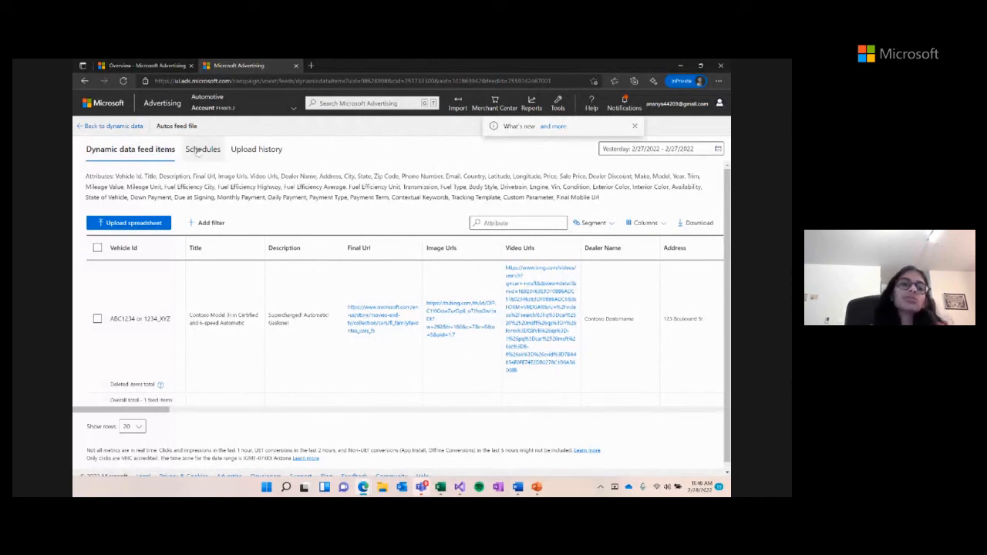
- Start a scheduled feed upload for the Autos feed file and check the available upload frequencies
left_click(198, 151)
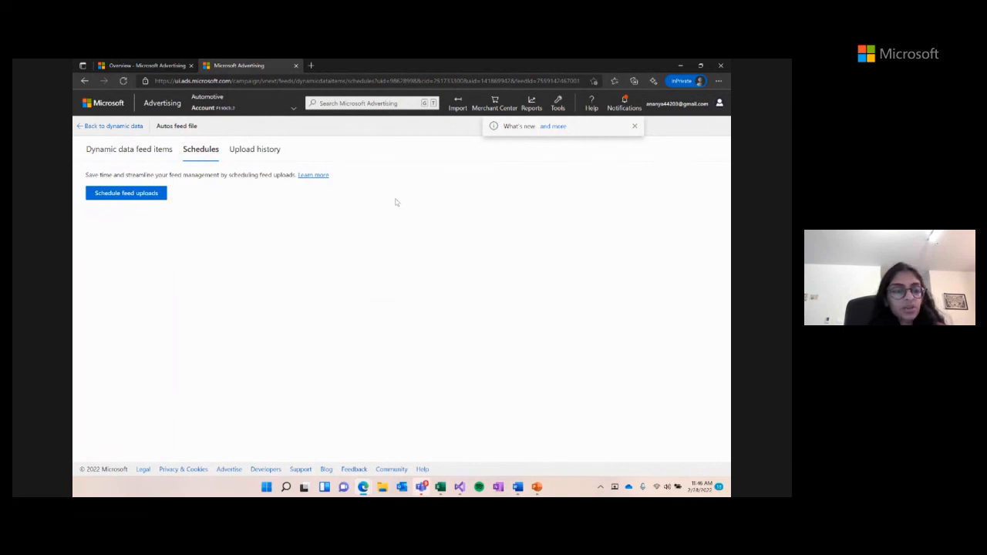
left_click(144, 196)
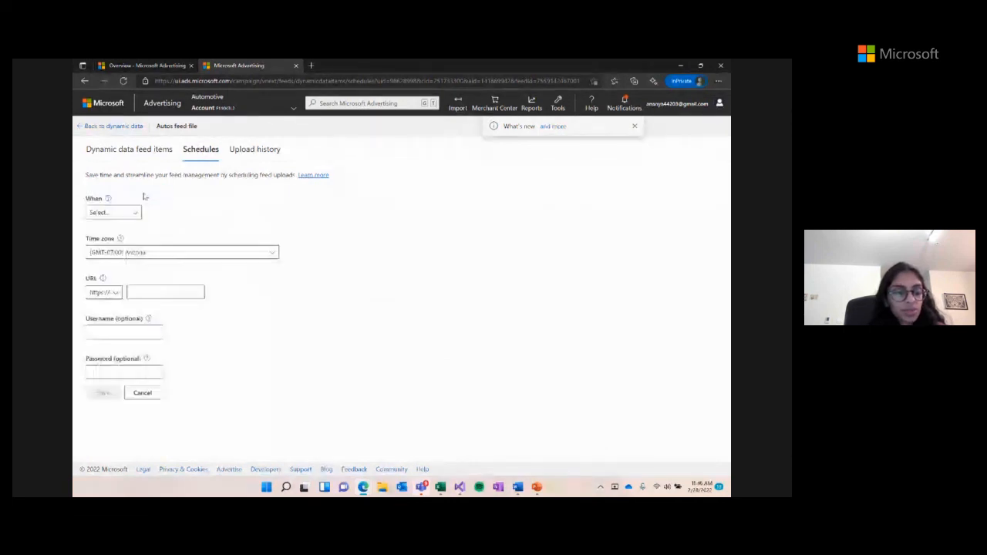
left_click(134, 213)
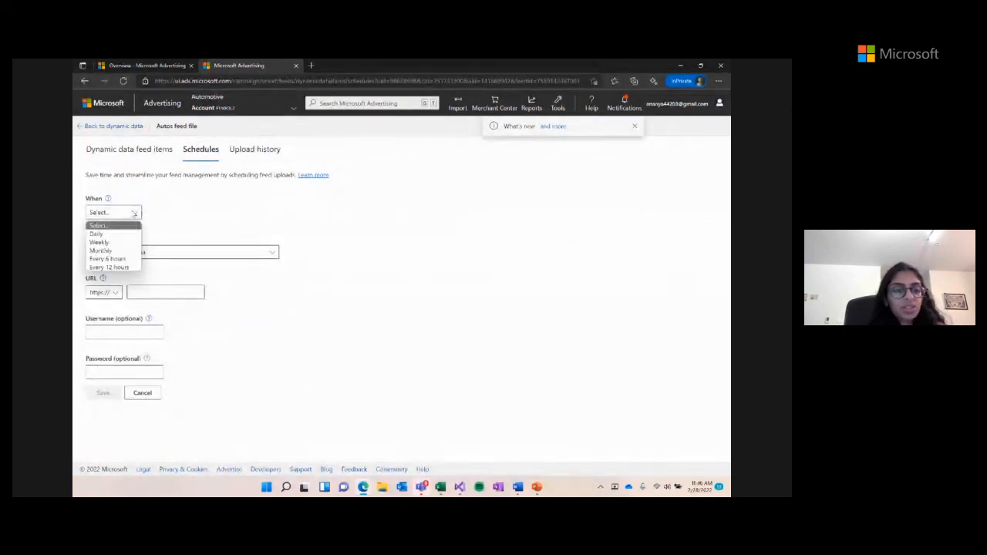
left_click(197, 234)
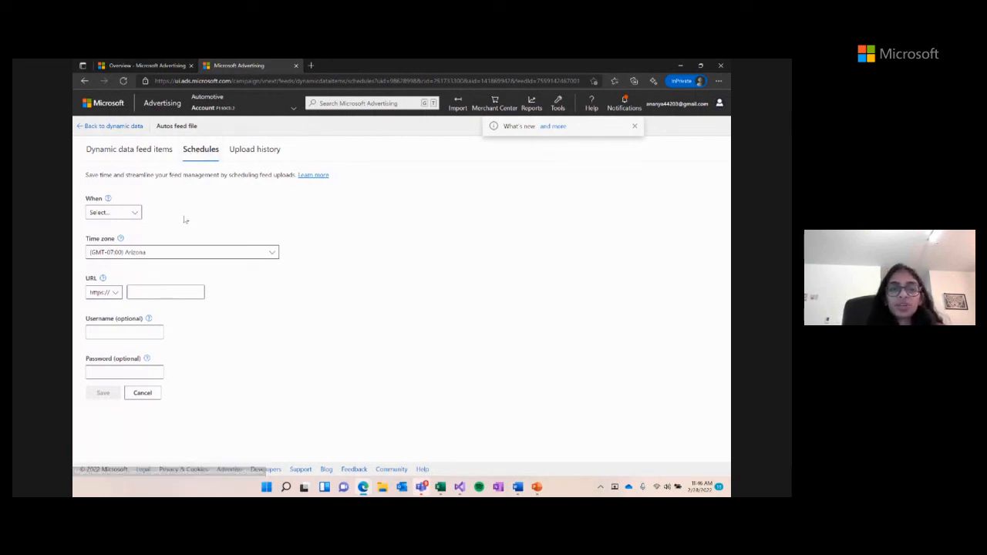
- Switch to the Overview - Microsoft Advertising browser tab
left_click(149, 65)
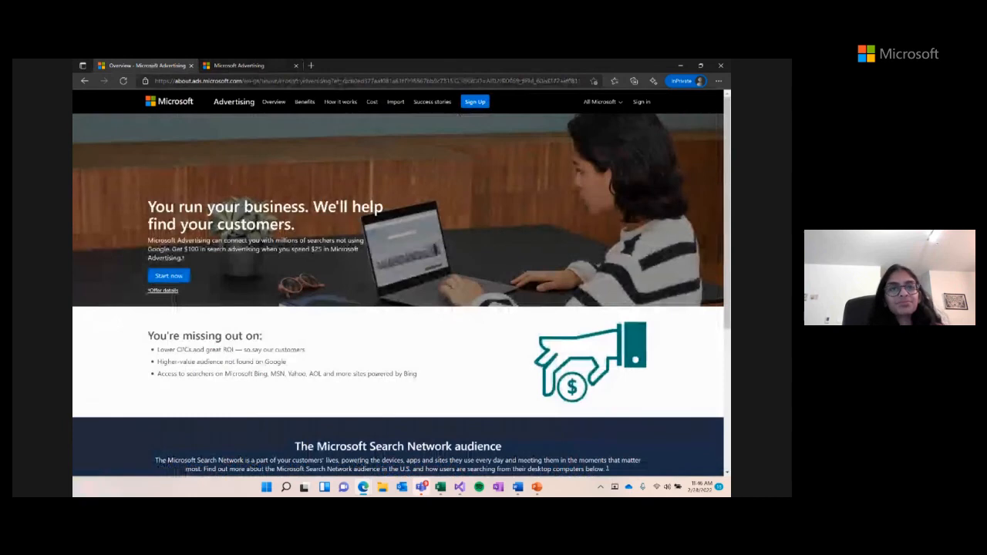